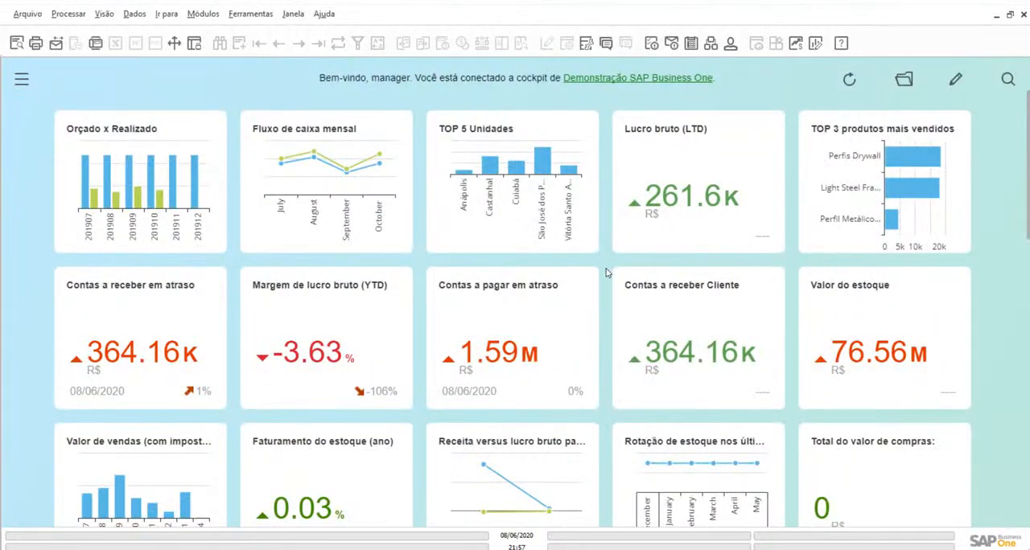
Open the payable titles selection form (Seleção de títulos a pagar) of the Integração Bancária module
{"action": "left_click", "coordinate": [22, 79]}
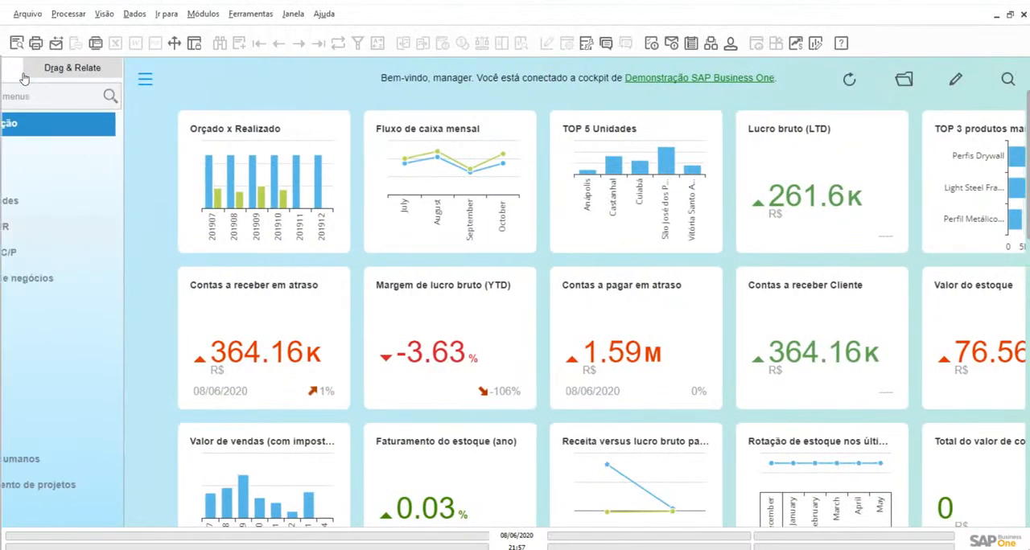
{"action": "scroll", "coordinate": [91, 321], "scroll_direction": "down", "scroll_amount": 2}
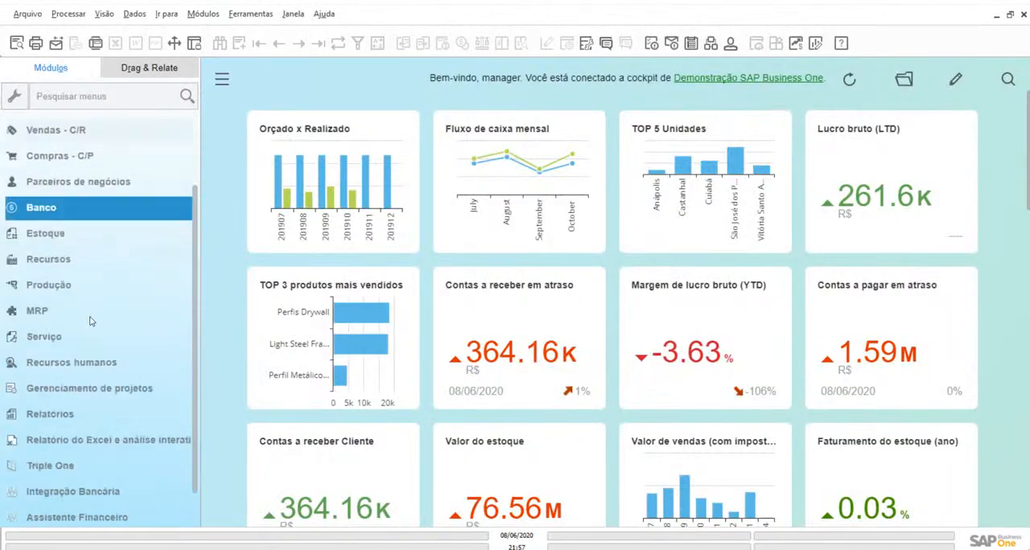
{"action": "scroll", "coordinate": [91, 321], "scroll_direction": "down", "scroll_amount": 1}
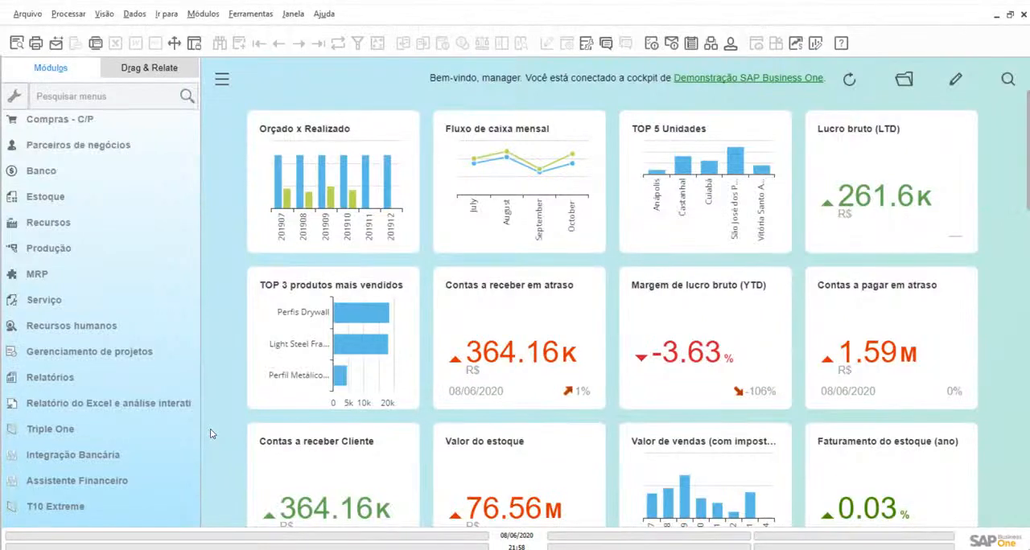
{"action": "left_click", "coordinate": [69, 455]}
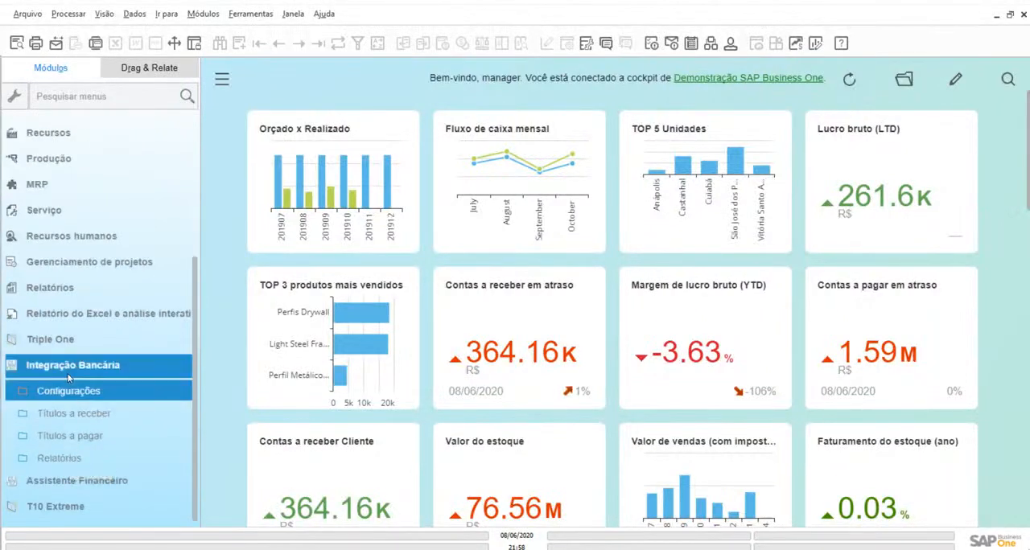
{"action": "left_click", "coordinate": [77, 391]}
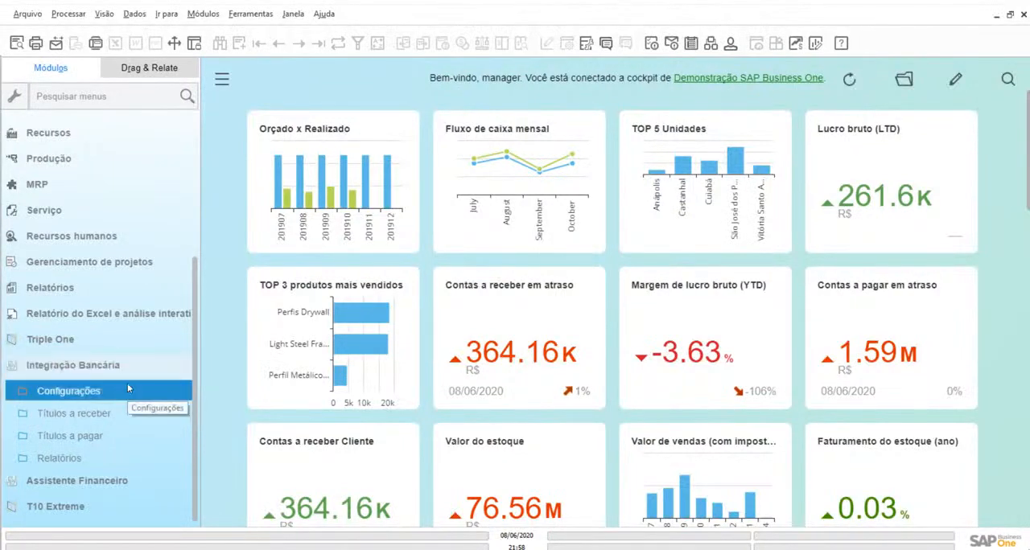
{"action": "left_click", "coordinate": [100, 417]}
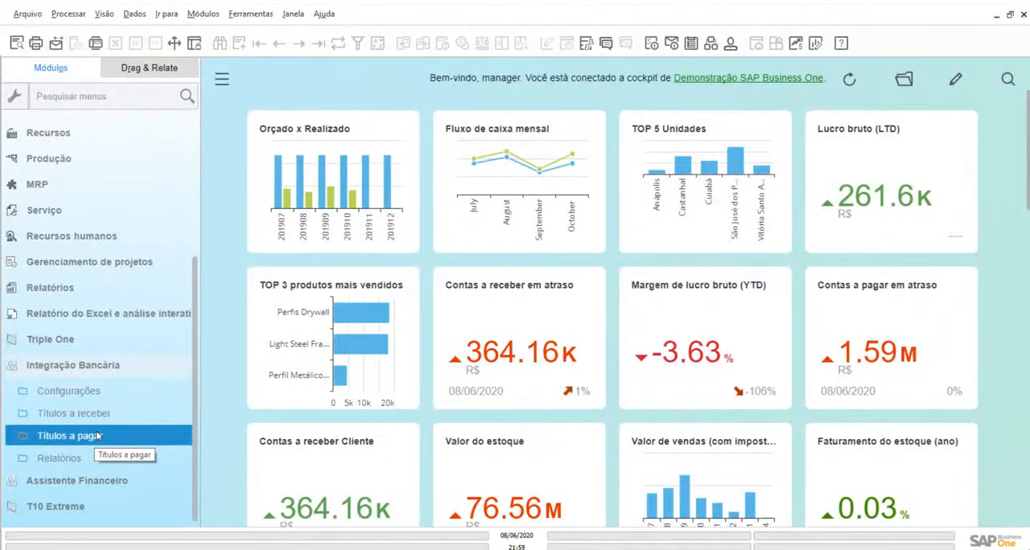
{"action": "left_click", "coordinate": [58, 437]}
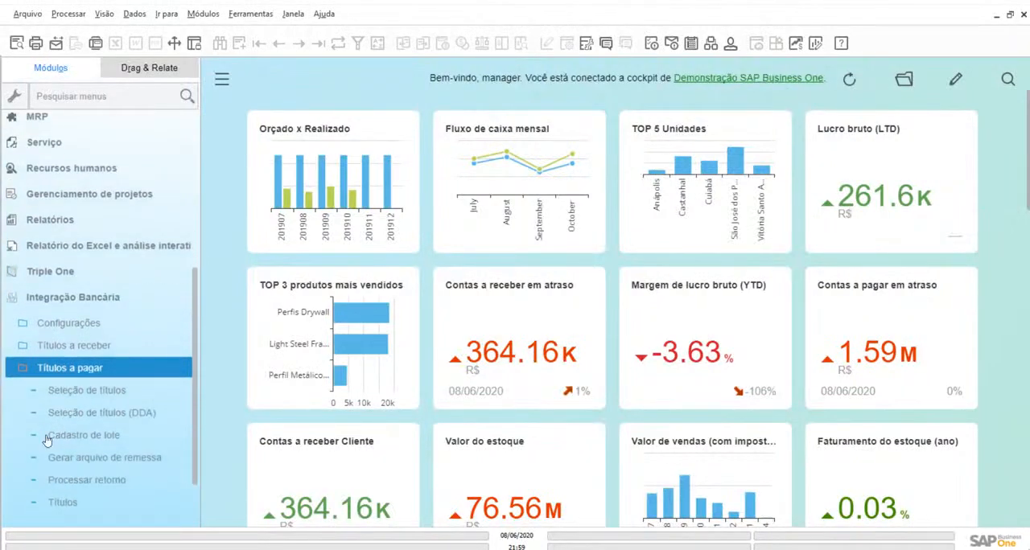
{"action": "scroll", "coordinate": [47, 441], "scroll_direction": "down", "scroll_amount": 3}
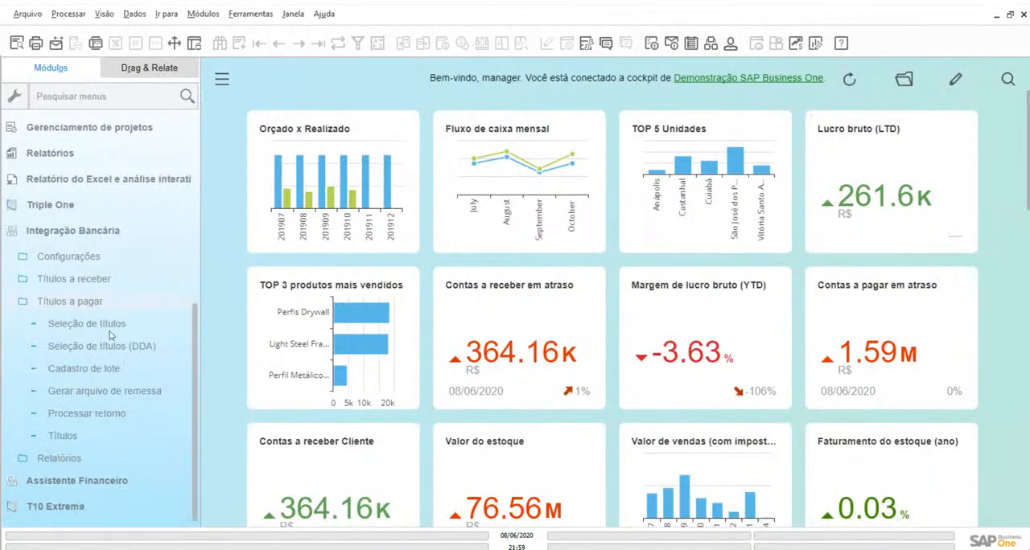
{"action": "left_click", "coordinate": [110, 330]}
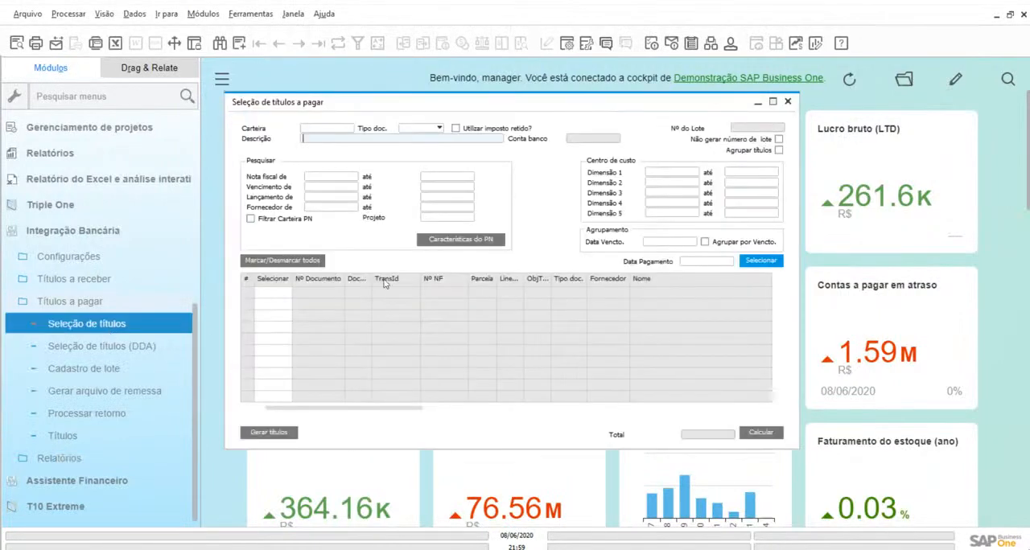
Choose the Itaú_Pagamento portfolio as the Carteira for selecting the payable titles
{"action": "left_click", "coordinate": [339, 129]}
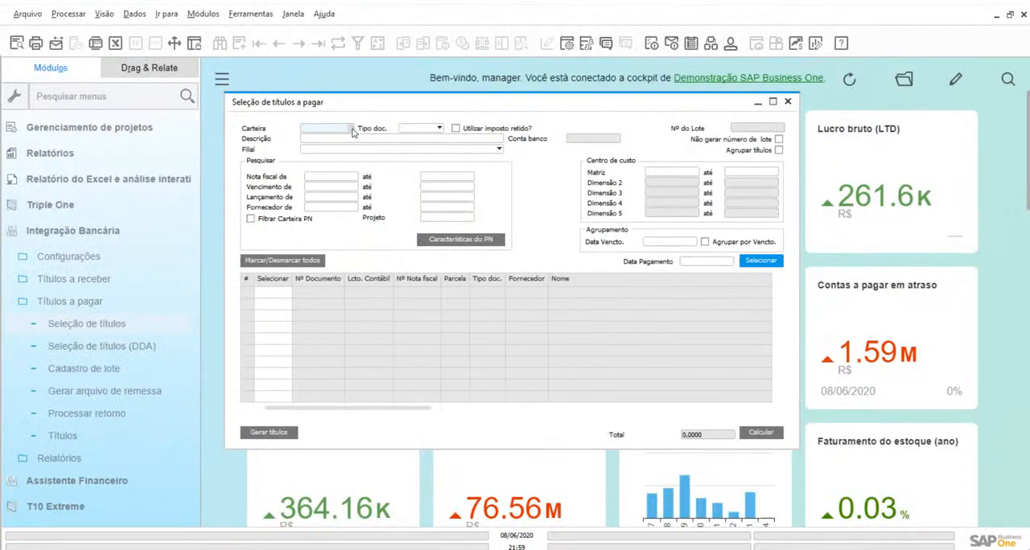
{"action": "left_click", "coordinate": [352, 130]}
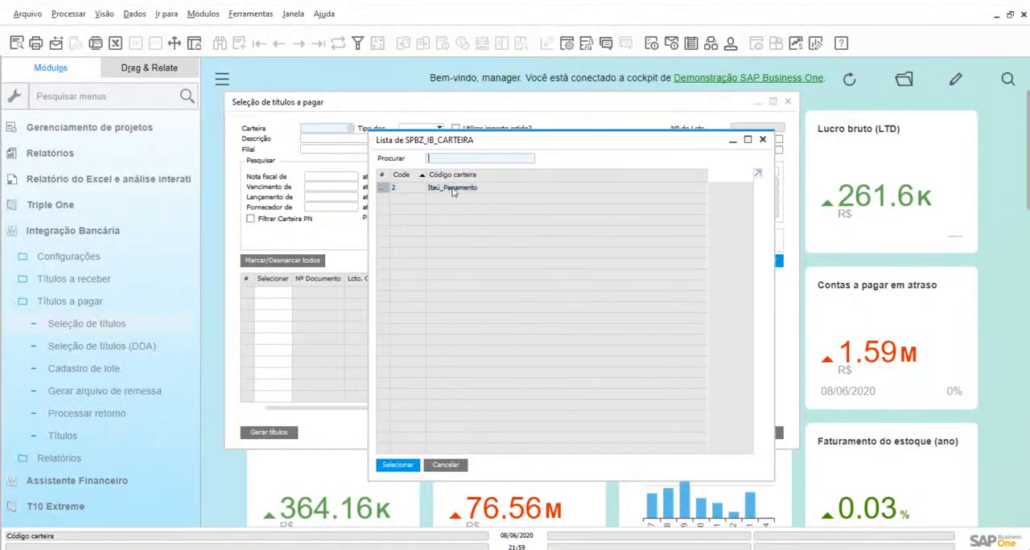
{"action": "double_click", "coordinate": [453, 189]}
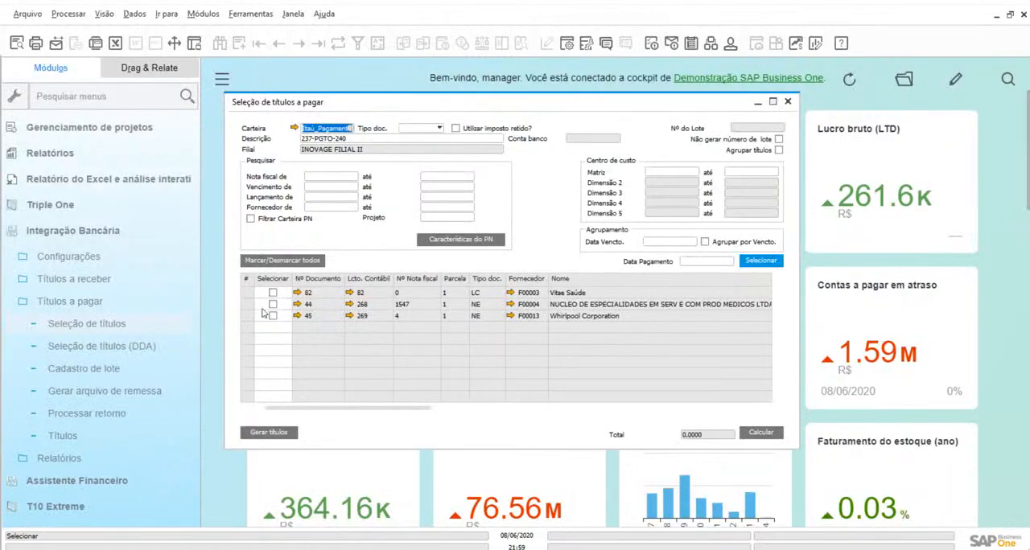
Mark all three listed payable titles, documents 82, 44 and 45, for payment
{"action": "mouse_move", "coordinate": [336, 413]}
{"action": "left_mouse_down"}
{"action": "mouse_move", "coordinate": [548, 419]}
{"action": "mouse_move", "coordinate": [338, 414]}
{"action": "left_mouse_up"}
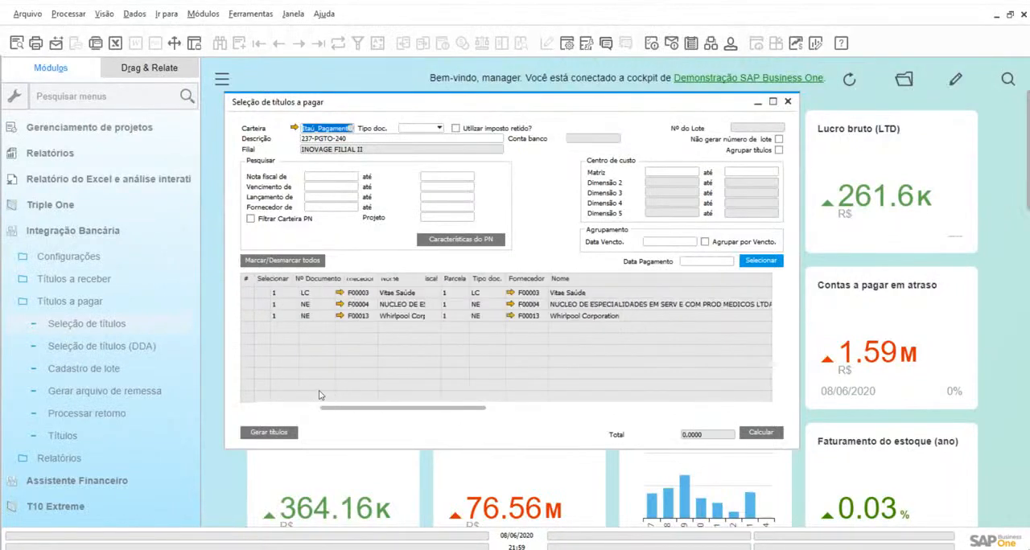
{"action": "left_click", "coordinate": [273, 293]}
{"action": "left_click", "coordinate": [272, 304]}
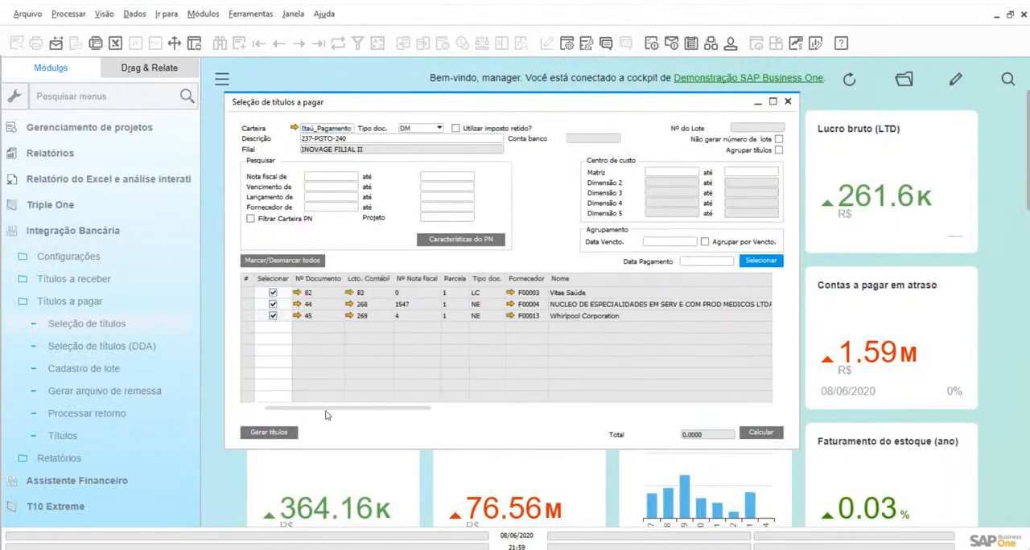
Set the payment method (Modalidade Pagto.) of the first title to DARF
{"action": "left_click_drag", "start_coordinate": [329, 413], "coordinate": [573, 421]}
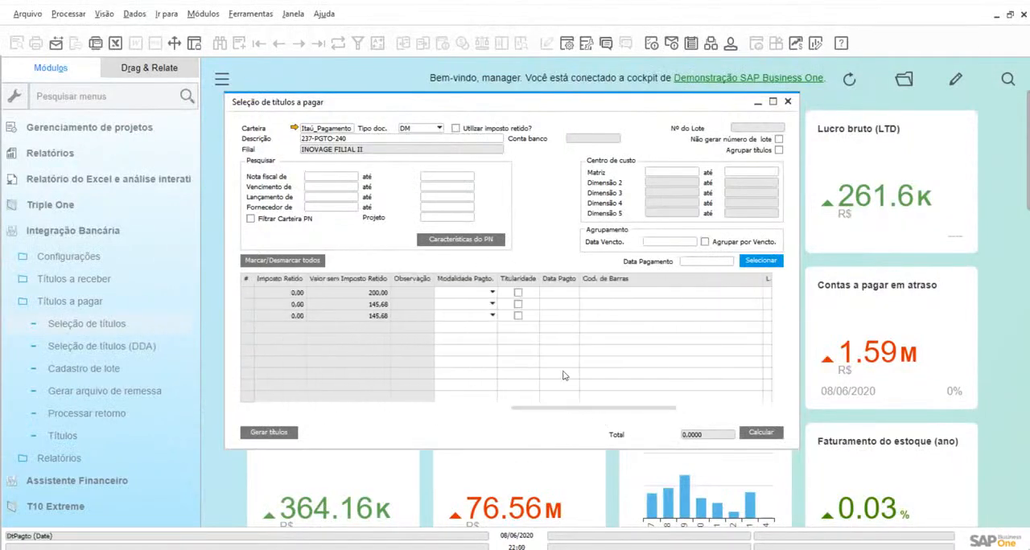
{"action": "left_click", "coordinate": [487, 294]}
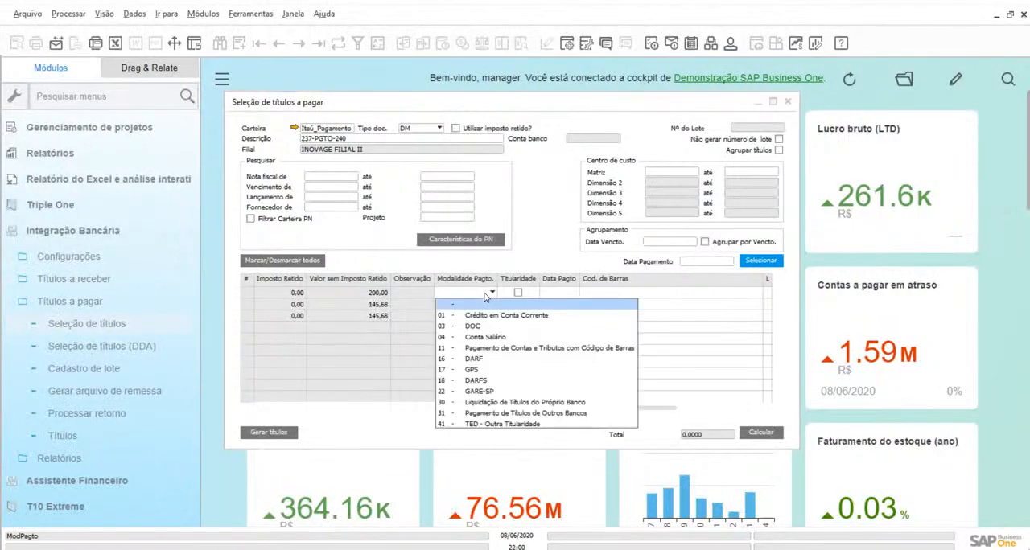
{"action": "key", "text": "Down"}
{"action": "key", "text": "Down"}
{"action": "key", "text": "Down"}
{"action": "key", "text": "Down"}
{"action": "key", "text": "Down"}
{"action": "key", "text": "Return"}
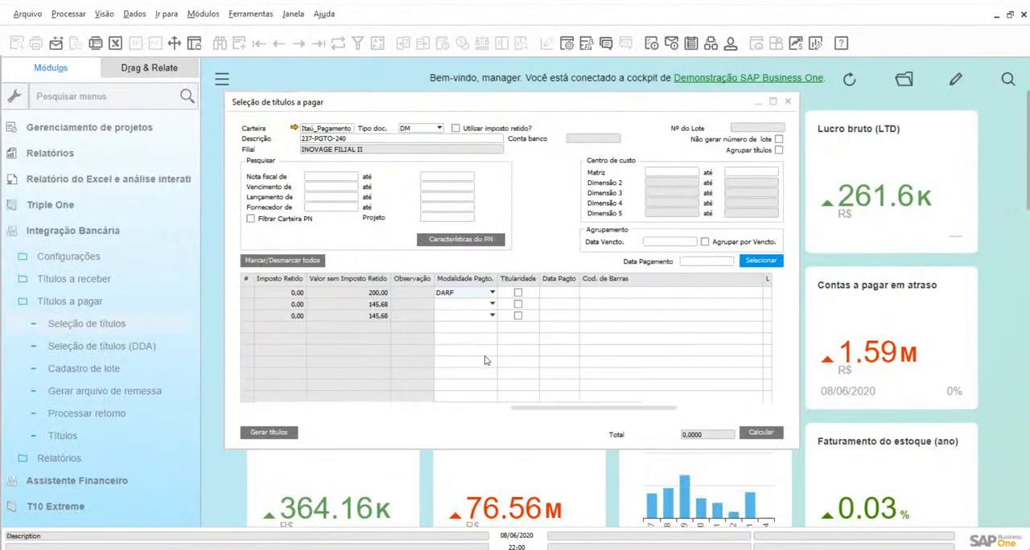
Set the second title's payment method to Pagamento de Títulos de Outros Bancos and the third's to TED - Outra Titularidade
{"action": "left_click", "coordinate": [458, 307]}
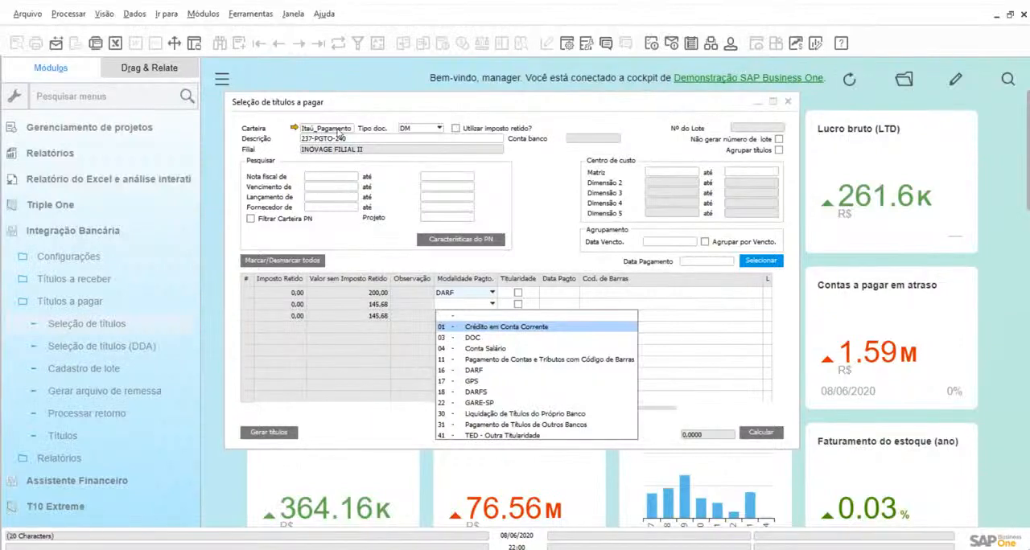
{"action": "left_click", "coordinate": [567, 427]}
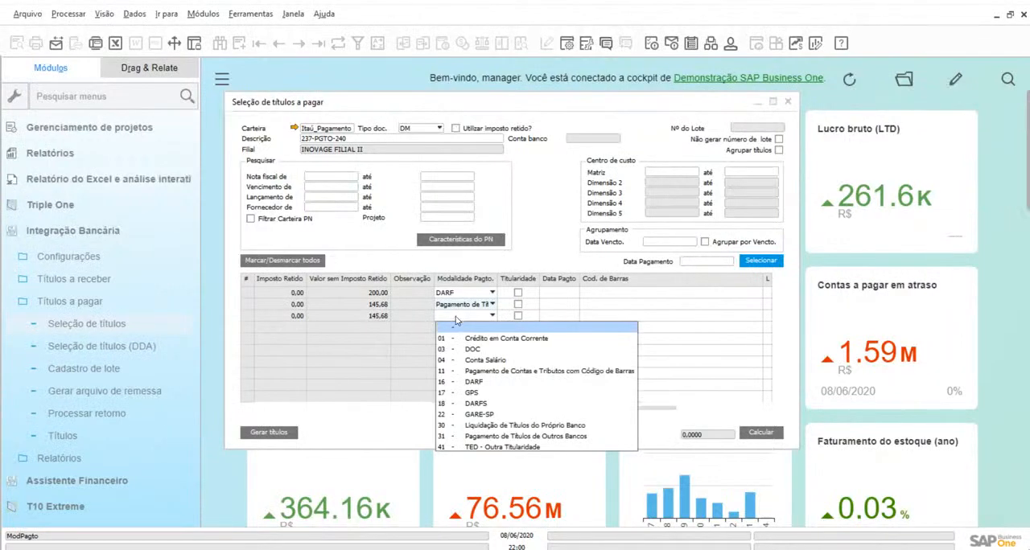
{"action": "left_click", "coordinate": [538, 447]}
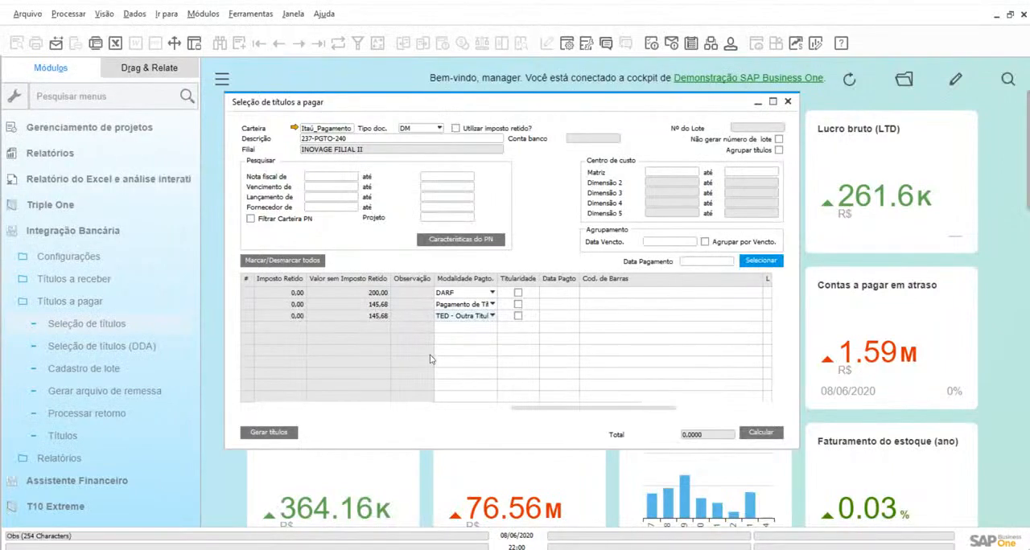
{"action": "left_click_drag", "start_coordinate": [595, 413], "coordinate": [294, 363]}
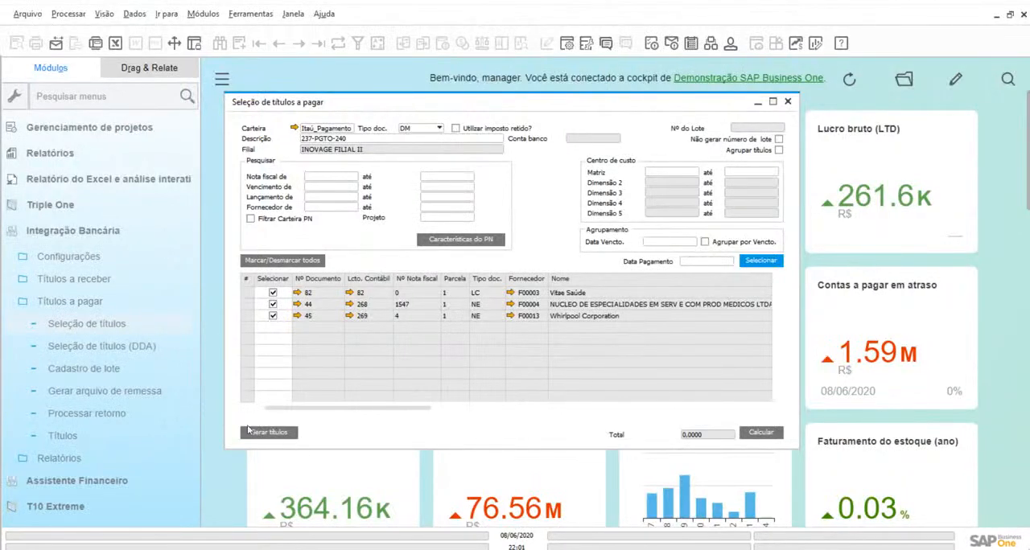
Load the titles of batch 20200311-1 in the payables remittance file form (Gerar remessa a pagar) for review and close it
{"action": "left_click", "coordinate": [104, 391]}
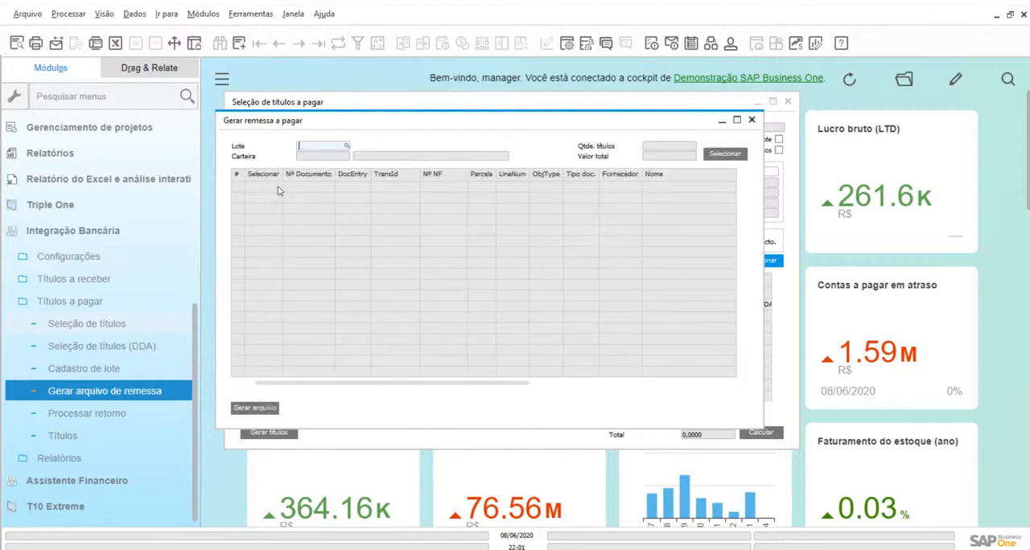
{"action": "left_click", "coordinate": [346, 147]}
{"action": "double_click", "coordinate": [518, 247]}
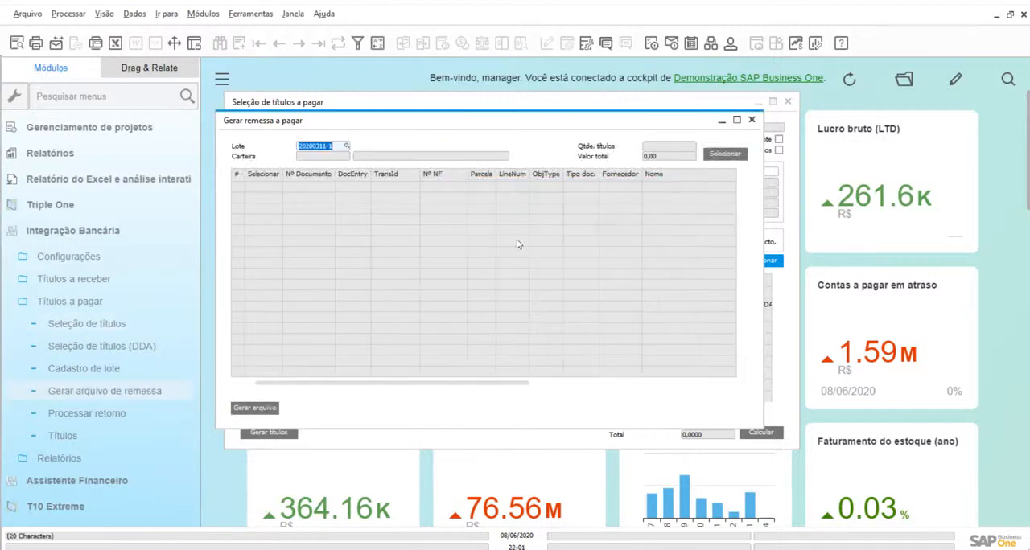
{"action": "left_click", "coordinate": [724, 154]}
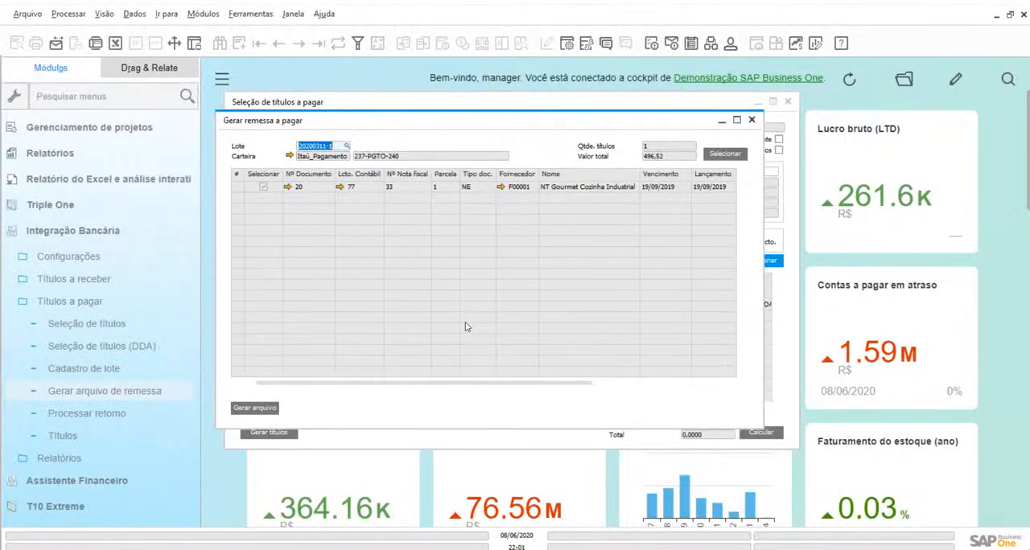
{"action": "left_click", "coordinate": [752, 120]}
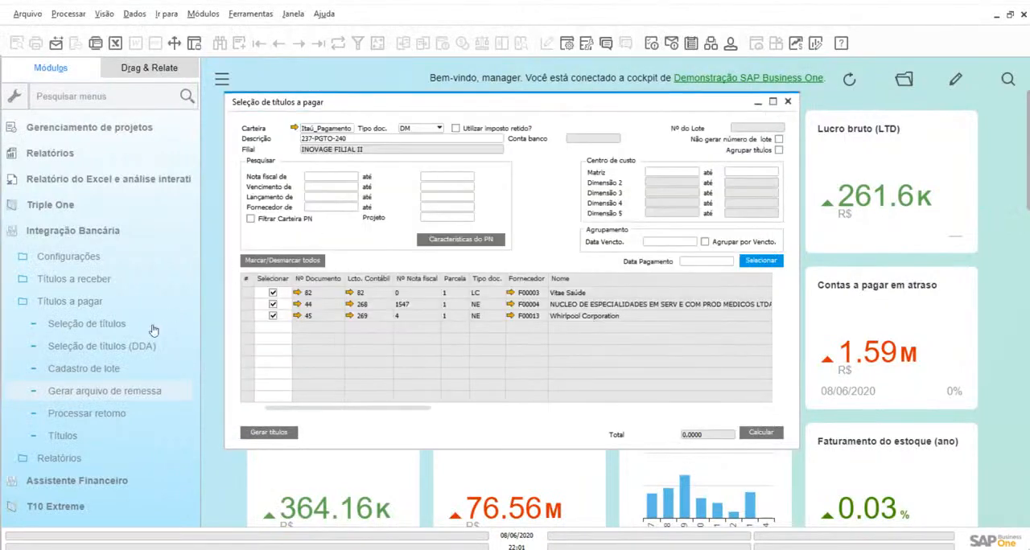
Open the bank return processing form for payable titles (Processar retorno a pagar)
{"action": "left_click", "coordinate": [88, 414]}
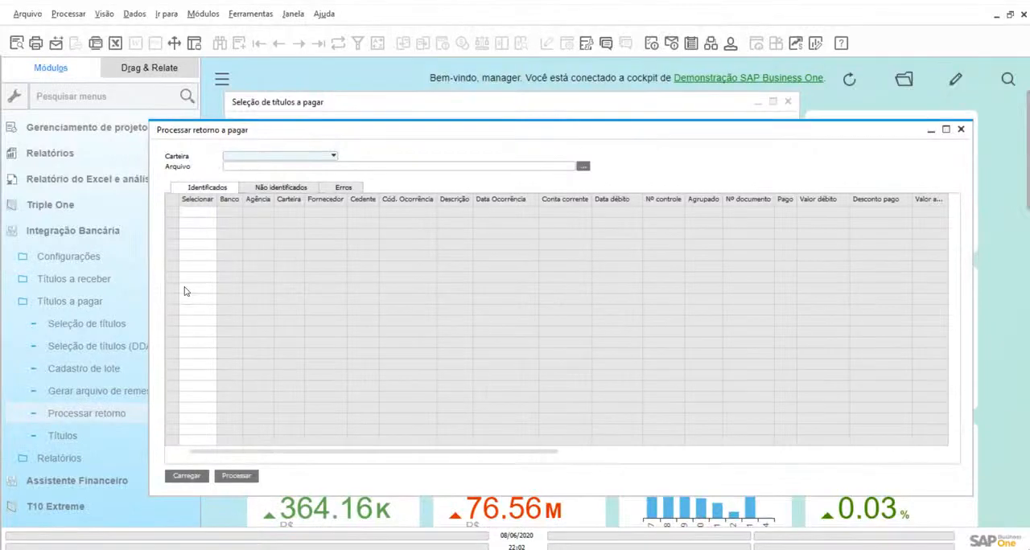
Open the Contas a pagar form of the Banco module and display the last recorded payment
{"action": "left_click", "coordinate": [119, 235]}
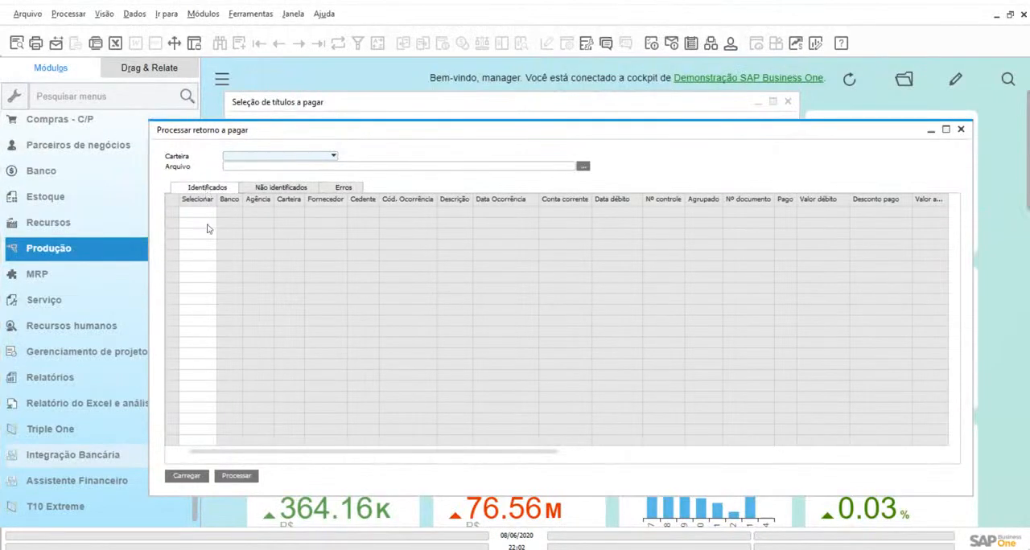
{"action": "scroll", "coordinate": [86, 292], "scroll_direction": "up", "scroll_amount": 3}
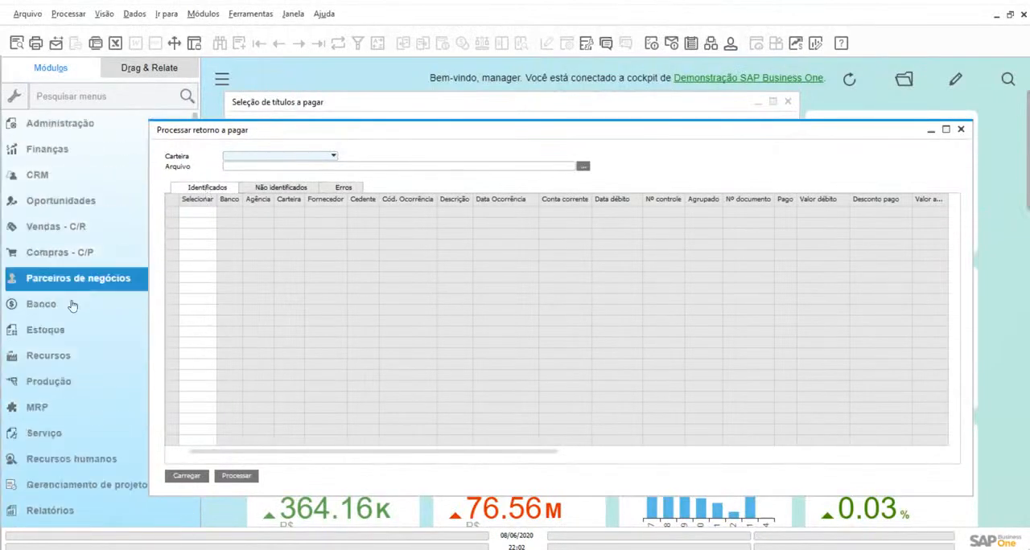
{"action": "left_click", "coordinate": [67, 311]}
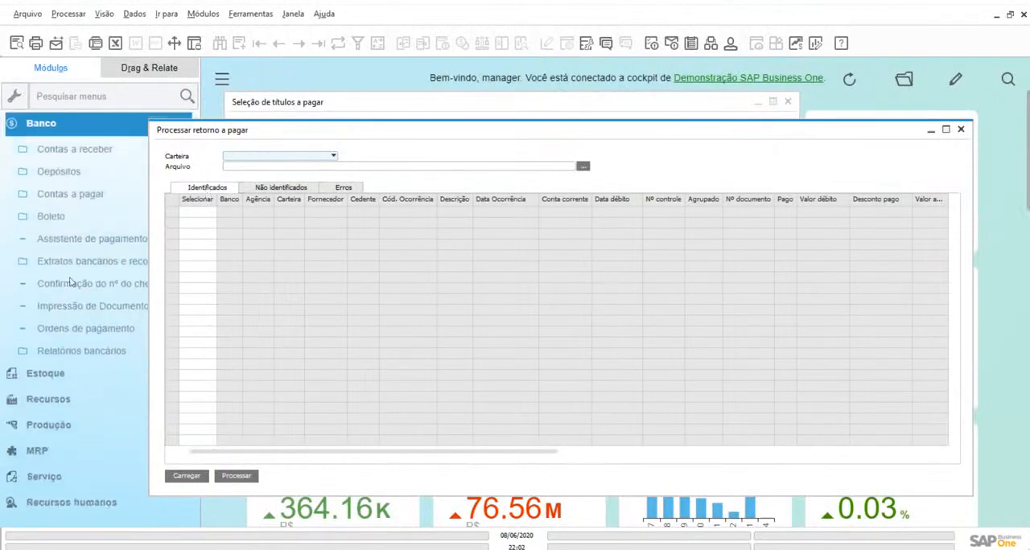
{"action": "left_click", "coordinate": [72, 196]}
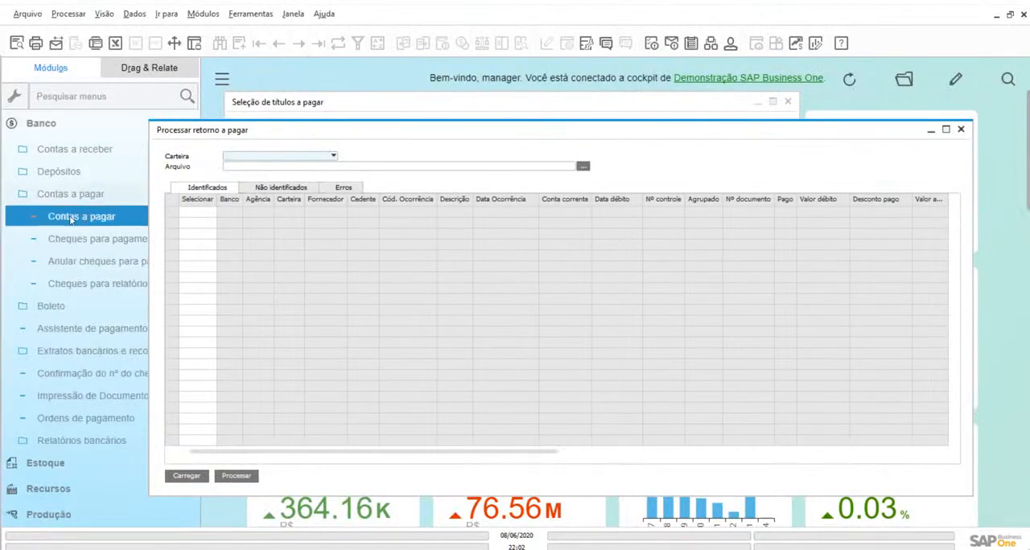
{"action": "left_click", "coordinate": [69, 216]}
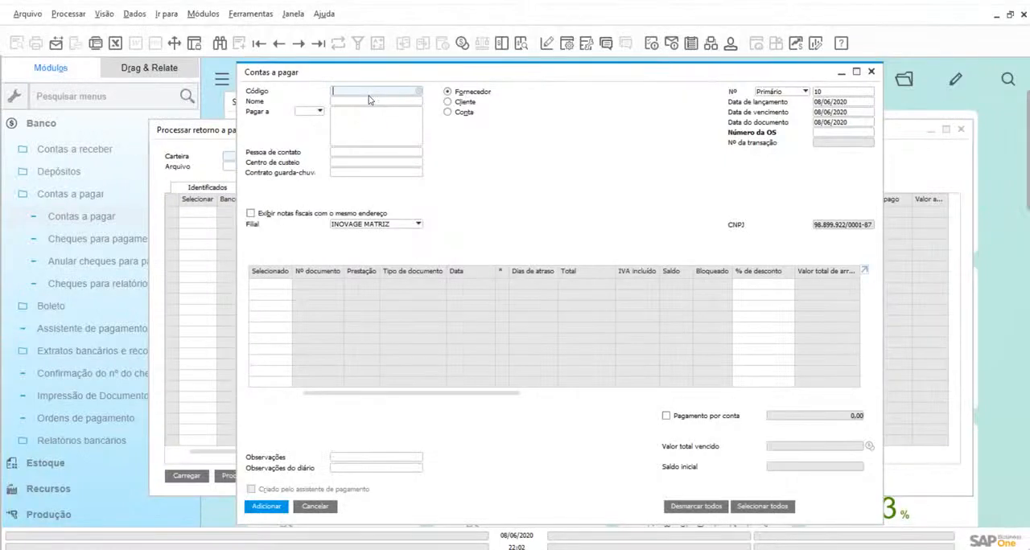
{"action": "left_click", "coordinate": [319, 46]}
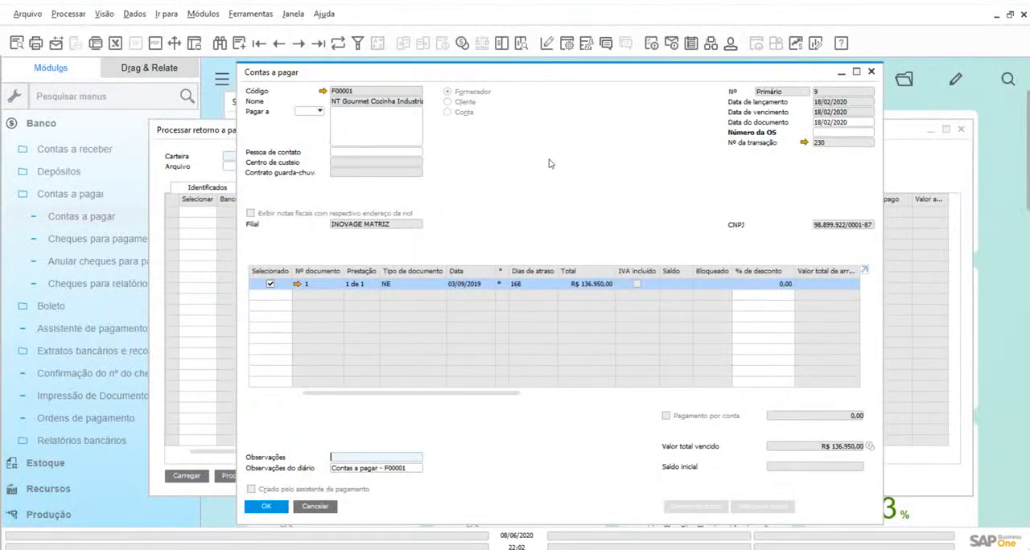
Check the payment means of the displayed supplier payment and open its accounting entry
{"action": "left_click", "coordinate": [463, 44]}
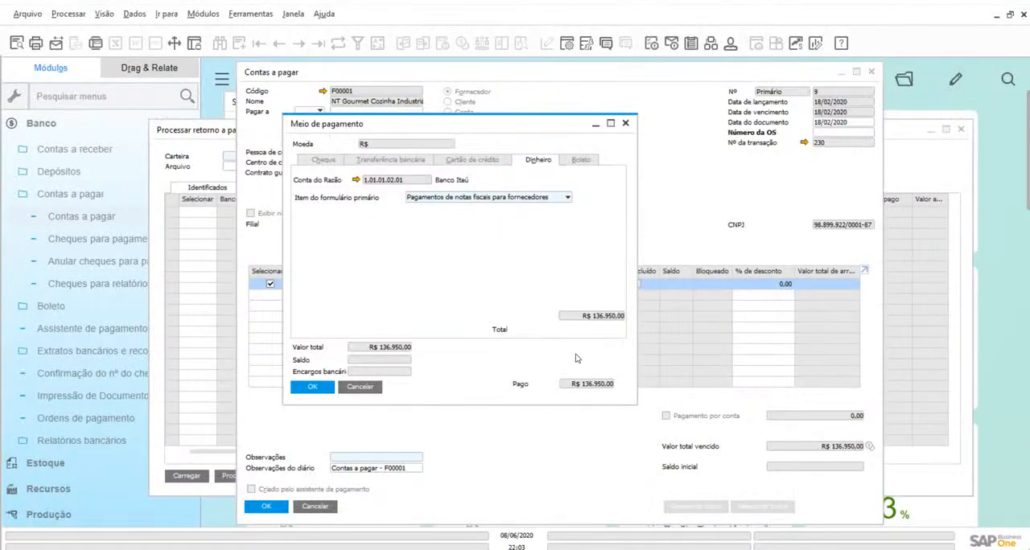
{"action": "left_click", "coordinate": [363, 390]}
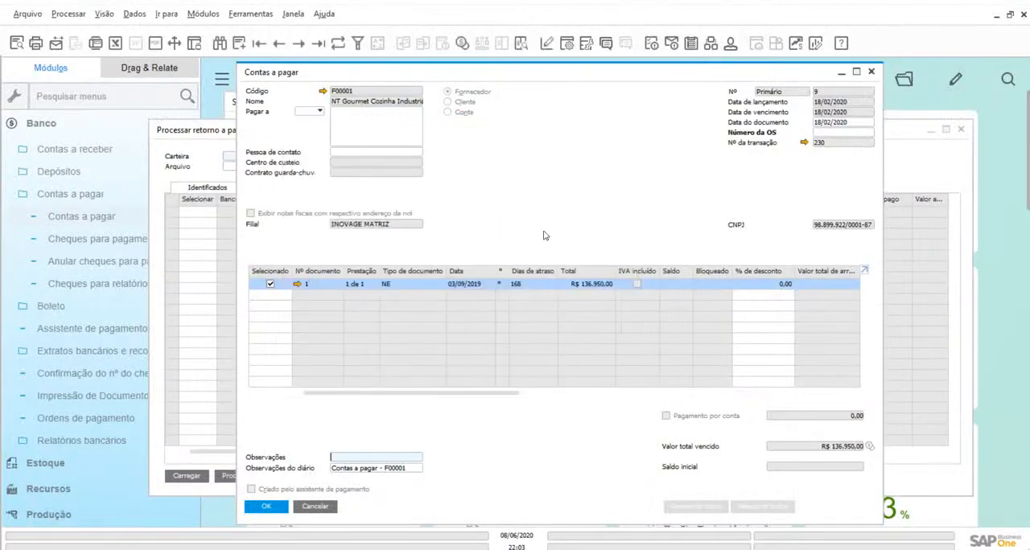
{"action": "left_click", "coordinate": [520, 43]}
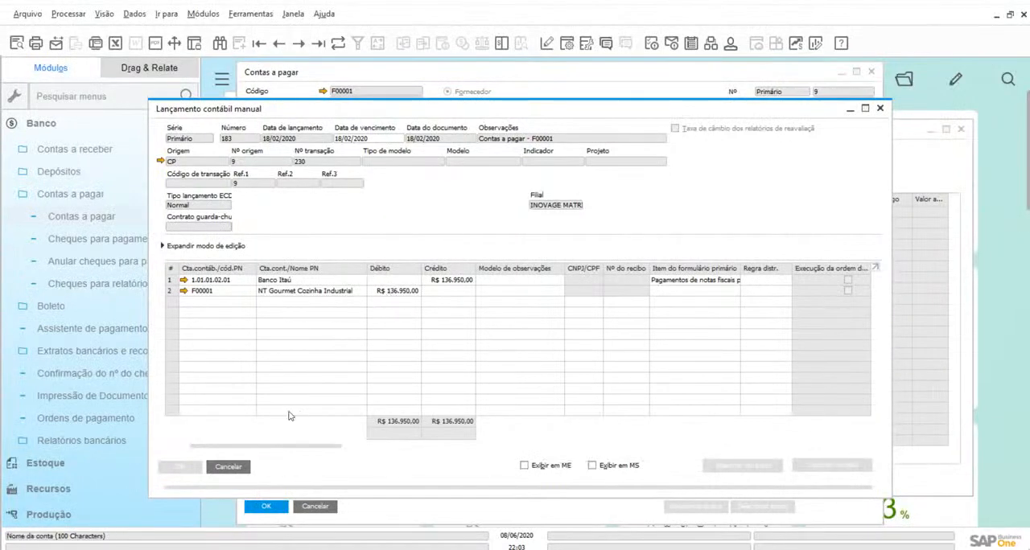
Close the accounting entry and the supplier payment, going back to the payables return processing form
{"action": "left_click", "coordinate": [228, 467]}
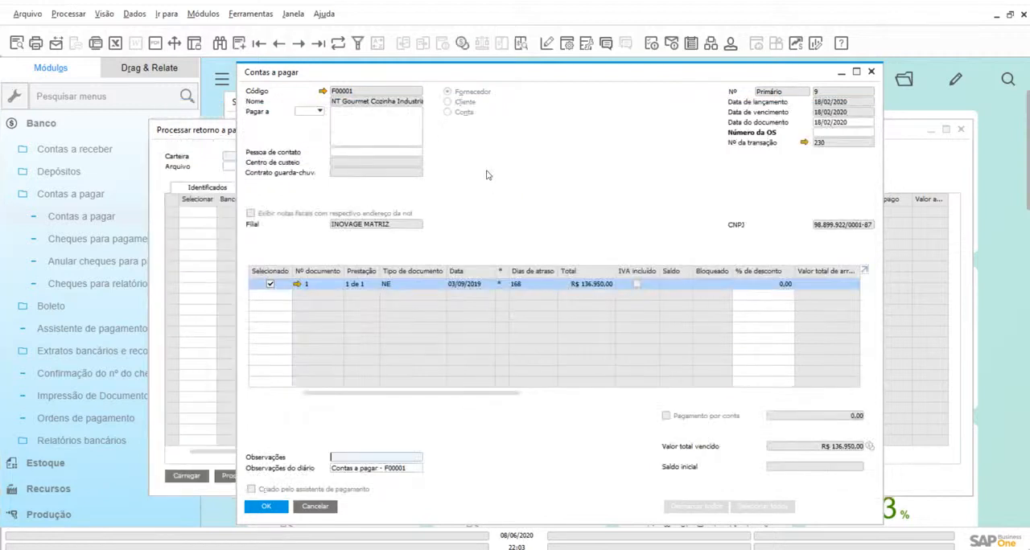
{"action": "left_click", "coordinate": [327, 509]}
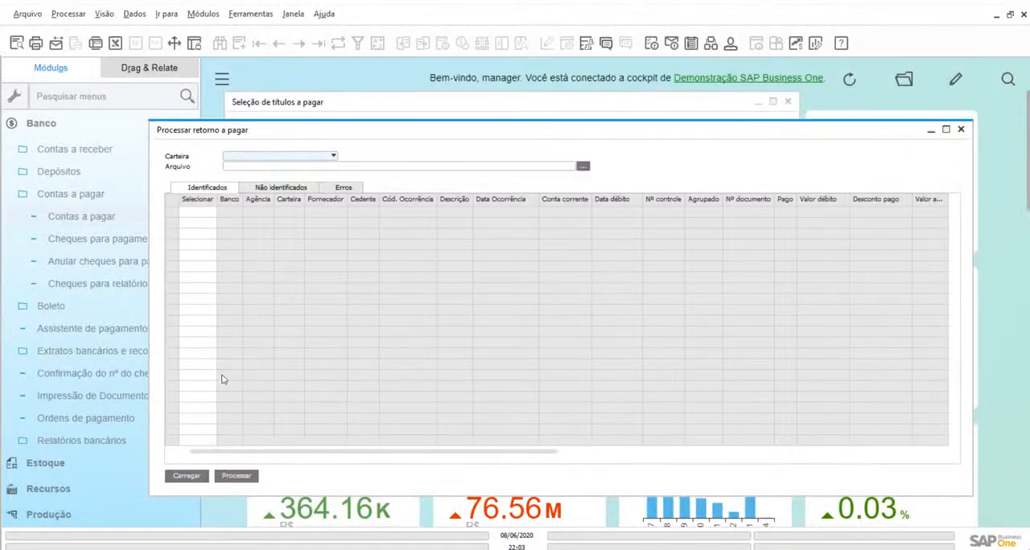
Check the Não identificados list of Processar retorno a pagar and close that form and the payable title selection
{"action": "left_click", "coordinate": [272, 190]}
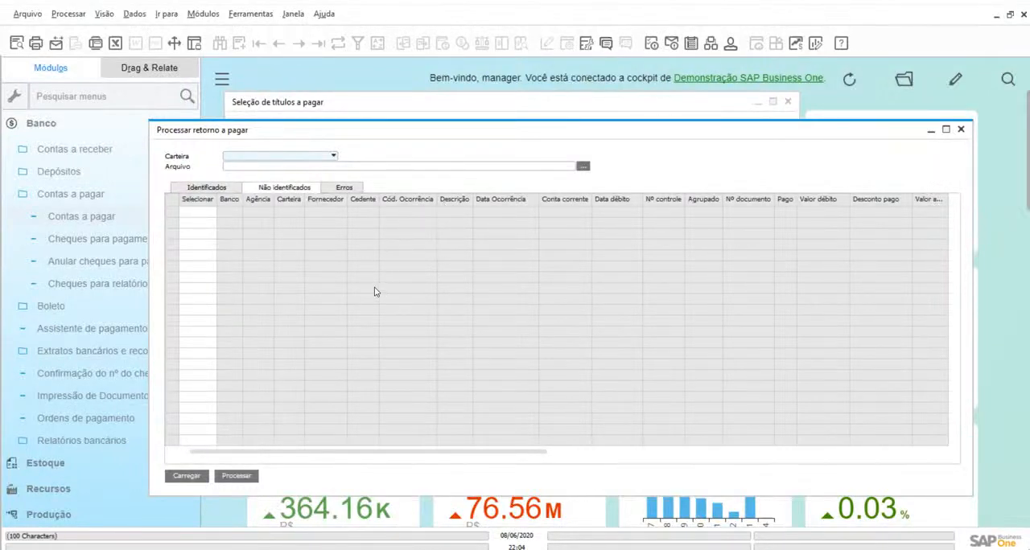
{"action": "left_click", "coordinate": [219, 188]}
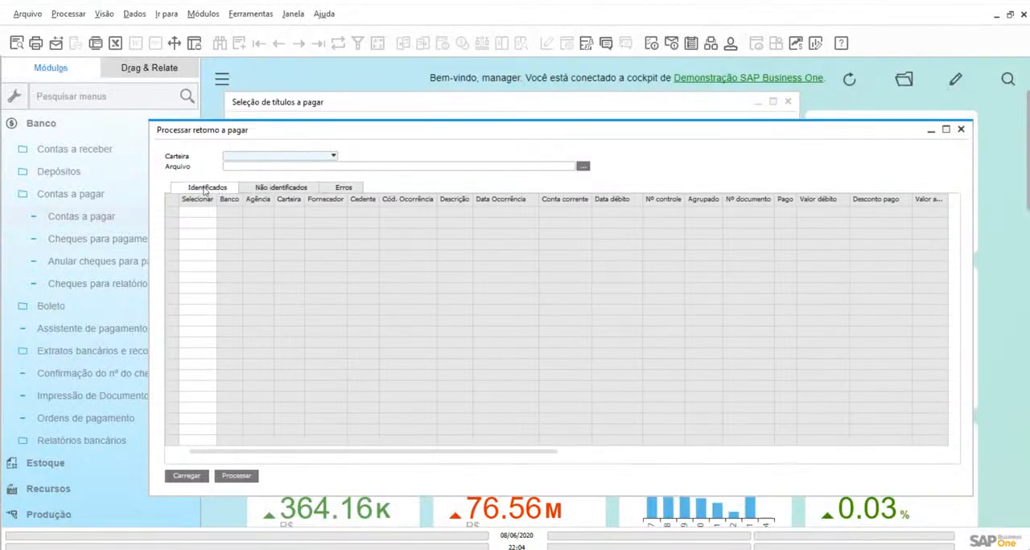
{"action": "left_click", "coordinate": [963, 131]}
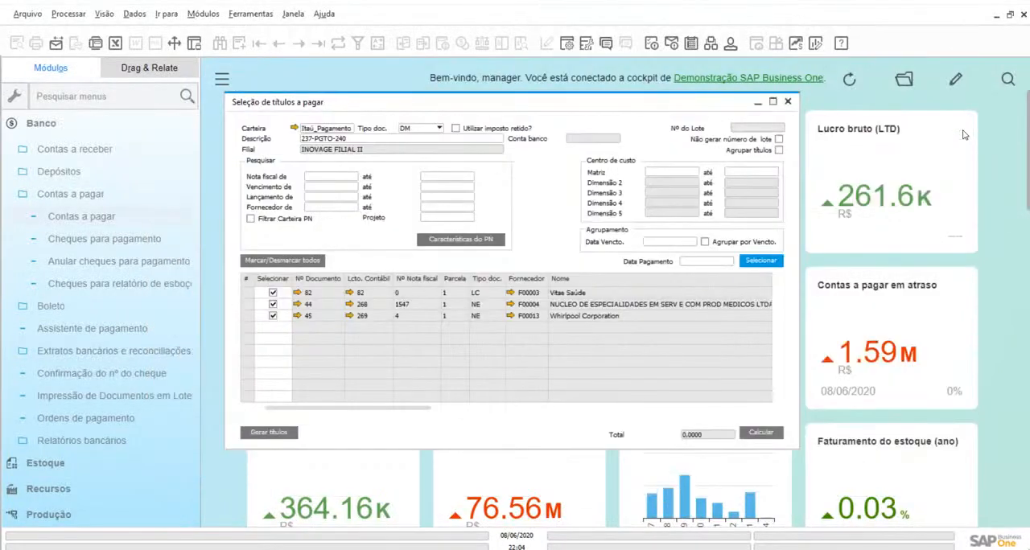
{"action": "left_click", "coordinate": [791, 102]}
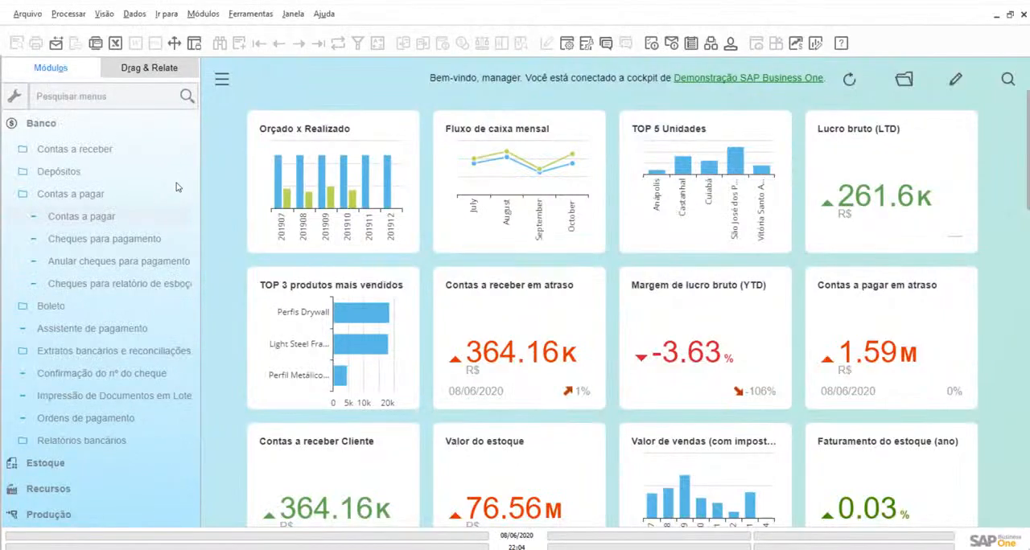
Start a manual payment in Contas a pagar for supplier F00001, select document 28 and cancel the payment
{"action": "left_click", "coordinate": [101, 224]}
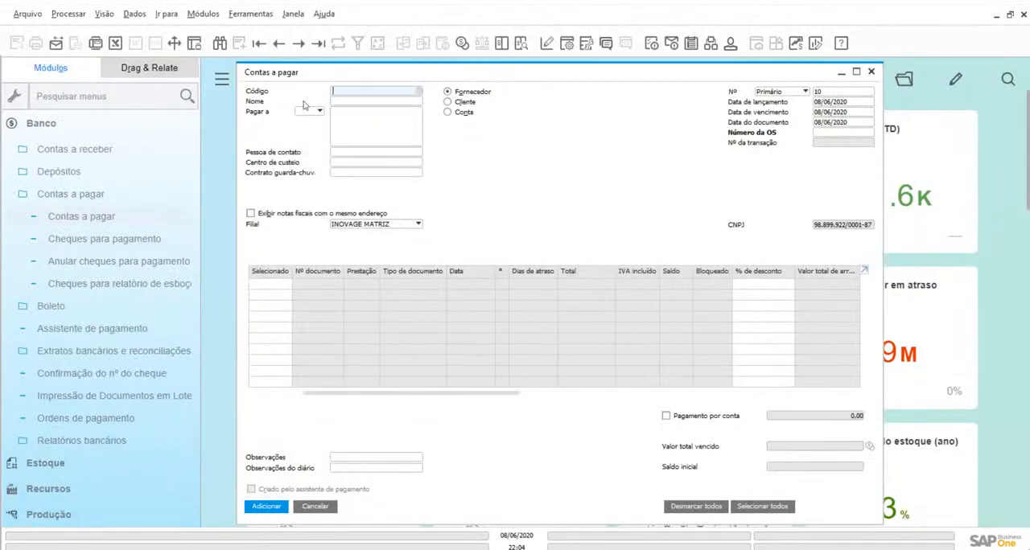
{"action": "left_click_drag", "start_coordinate": [297, 72], "coordinate": [276, 75]}
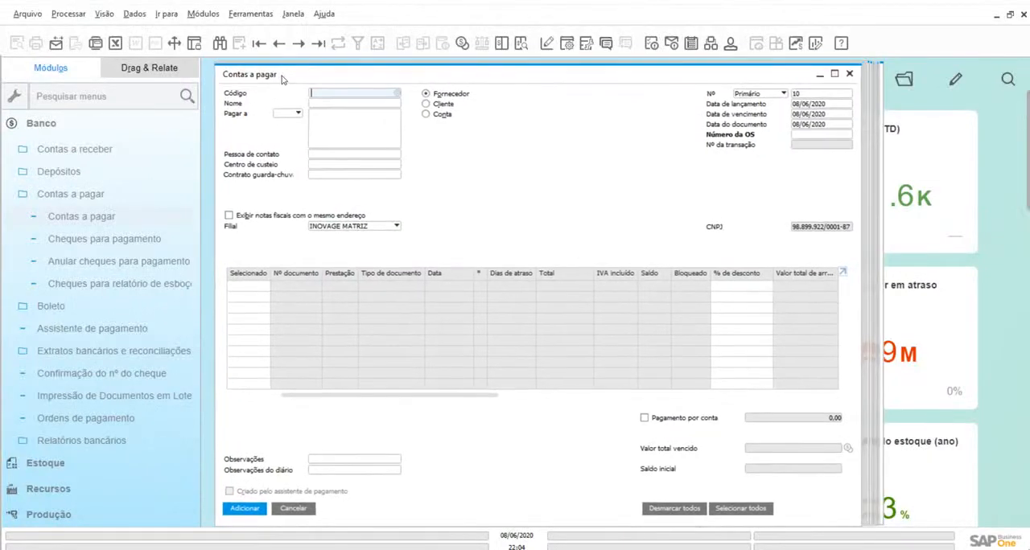
{"action": "left_click", "coordinate": [397, 94]}
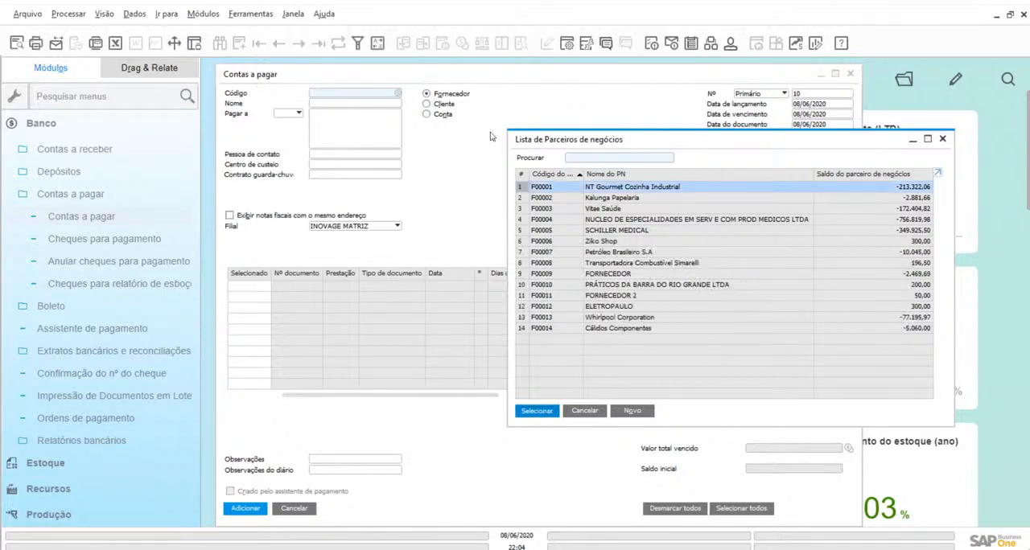
{"action": "key", "text": "Return"}
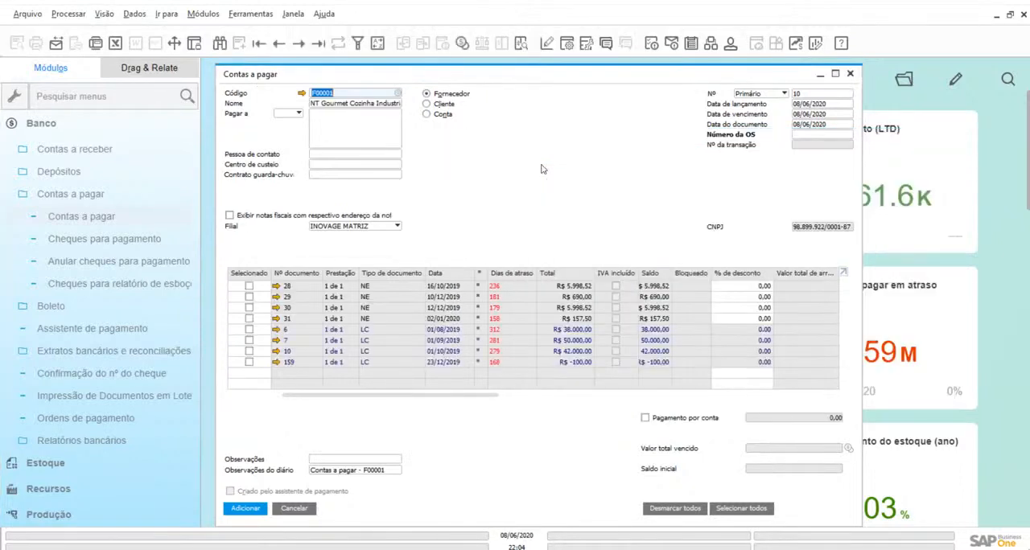
{"action": "left_click", "coordinate": [249, 286]}
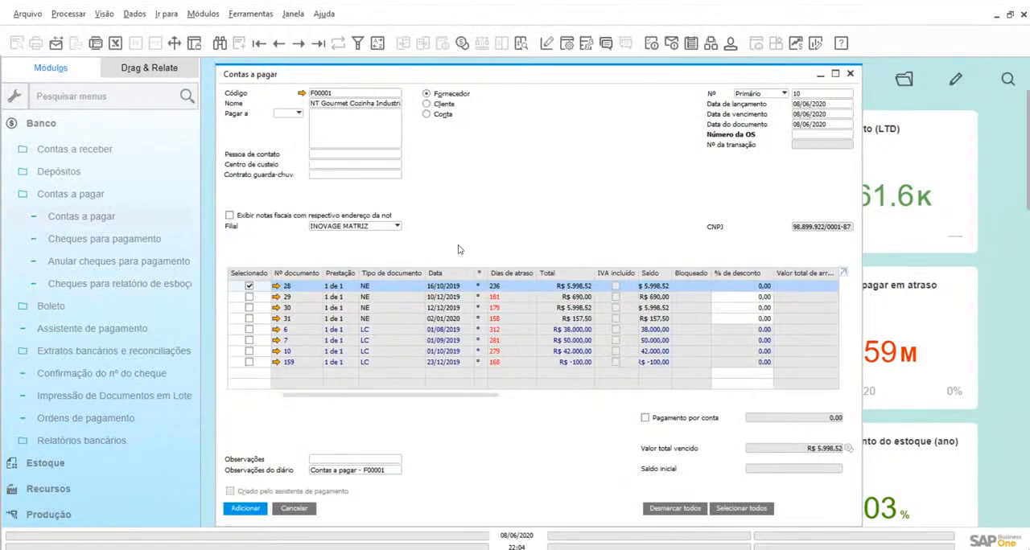
{"action": "left_click", "coordinate": [294, 508]}
Open the receivable title selection form (Seleção de títulos a receber) of the Integração Bancária module
{"action": "left_click", "coordinate": [40, 169]}
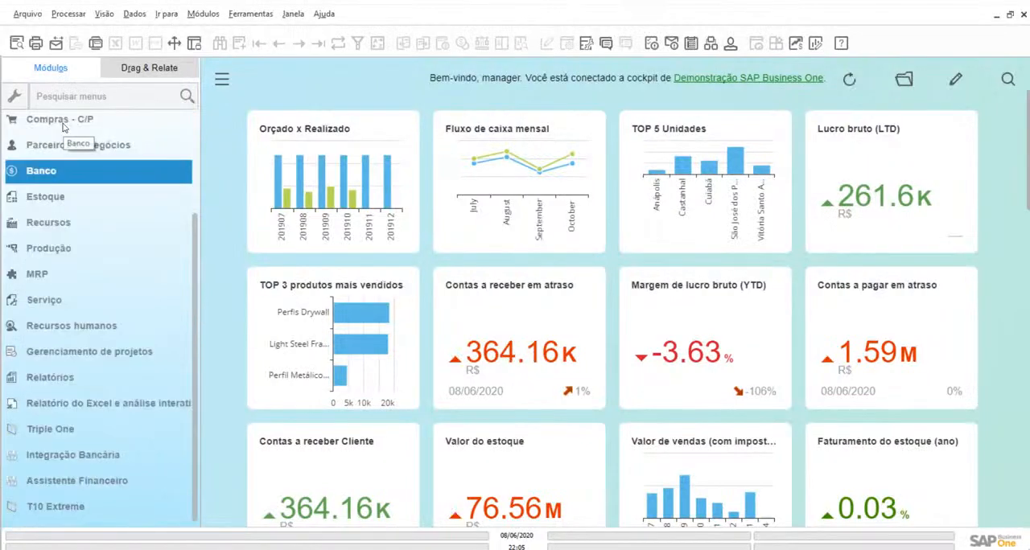
{"action": "left_click", "coordinate": [50, 459]}
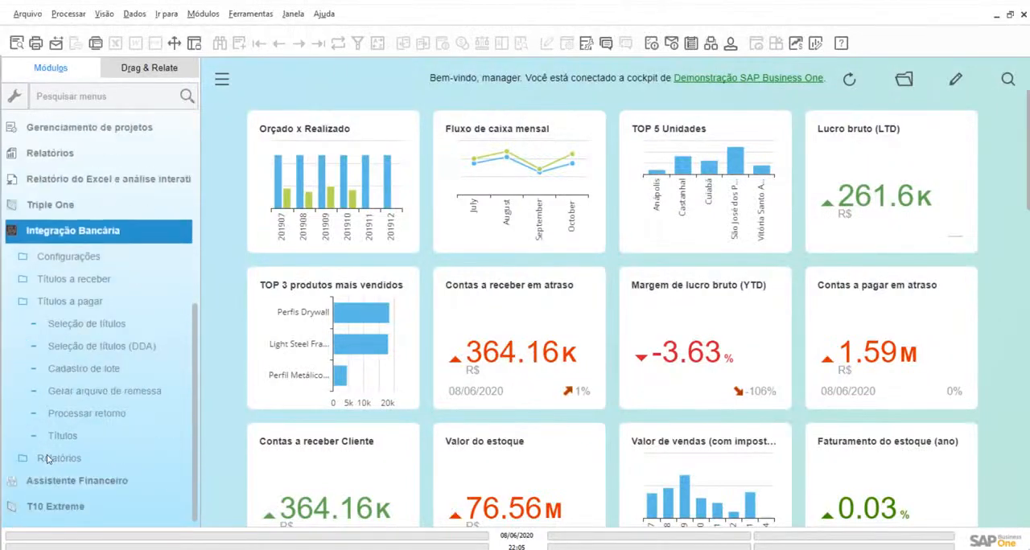
{"action": "left_click", "coordinate": [66, 280]}
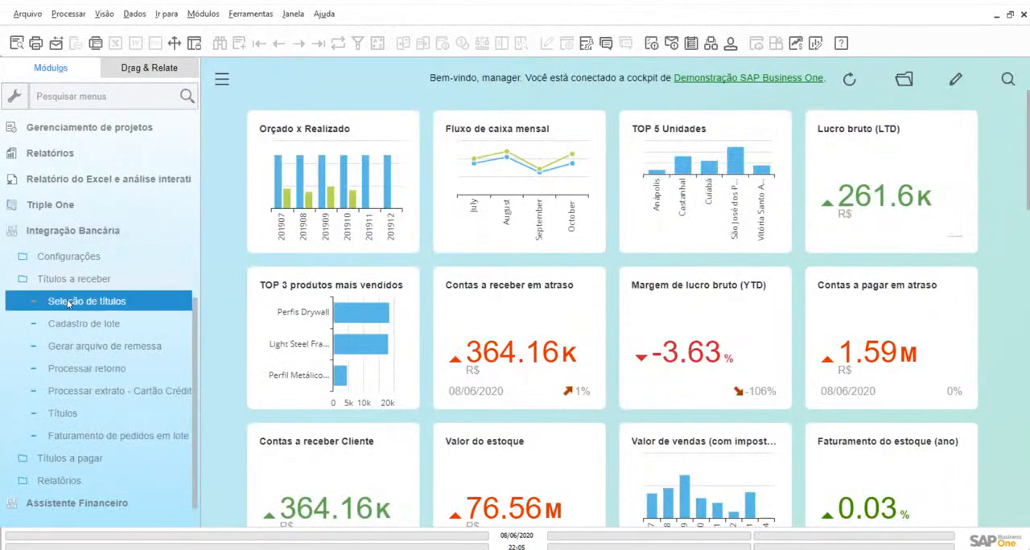
{"action": "left_click", "coordinate": [68, 304]}
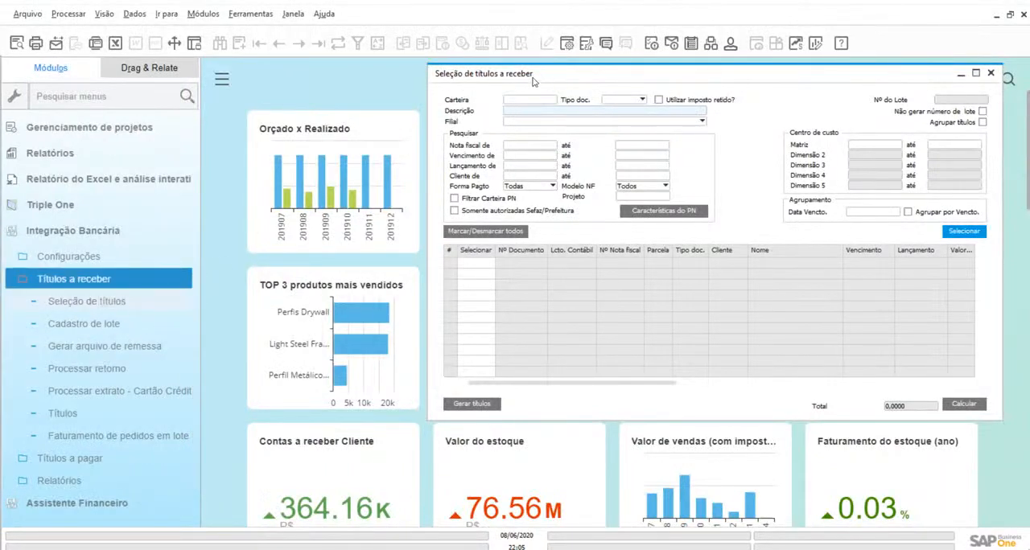
Open the receivables remittance and return processing forms and arrange them so all three receivable forms stay accessible
{"action": "left_click", "coordinate": [97, 346]}
{"action": "left_click_drag", "start_coordinate": [411, 104], "coordinate": [352, 143]}
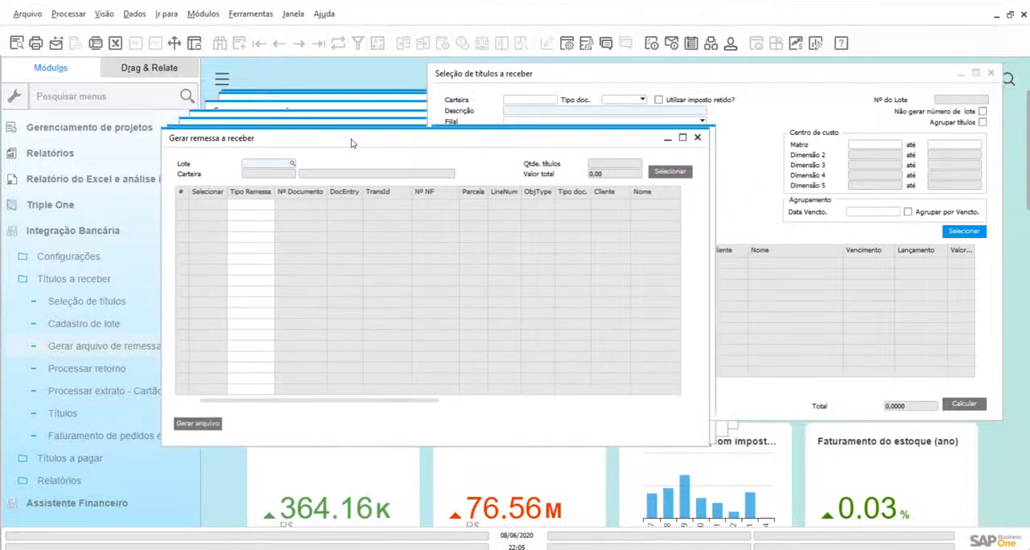
{"action": "left_click", "coordinate": [87, 371]}
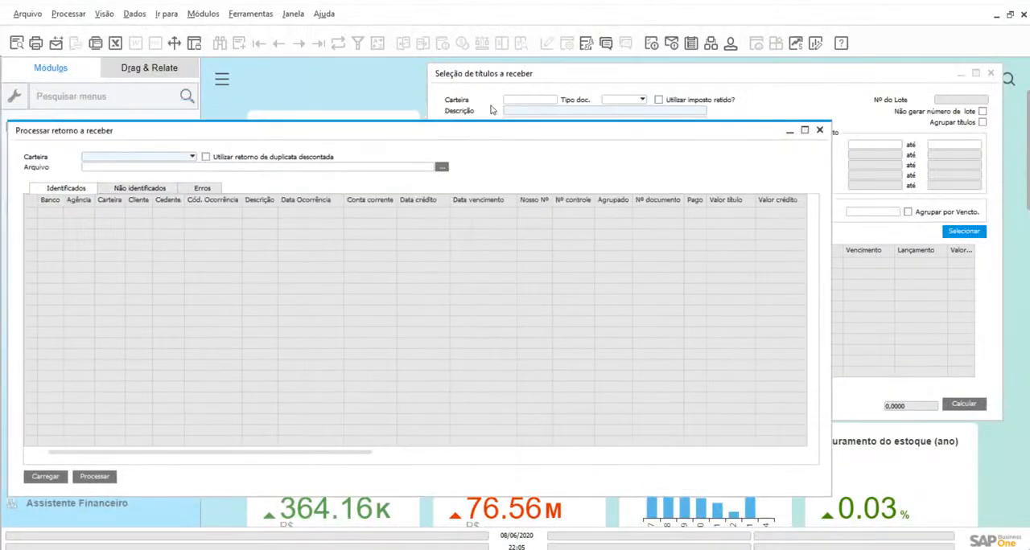
{"action": "left_click_drag", "start_coordinate": [478, 140], "coordinate": [481, 182]}
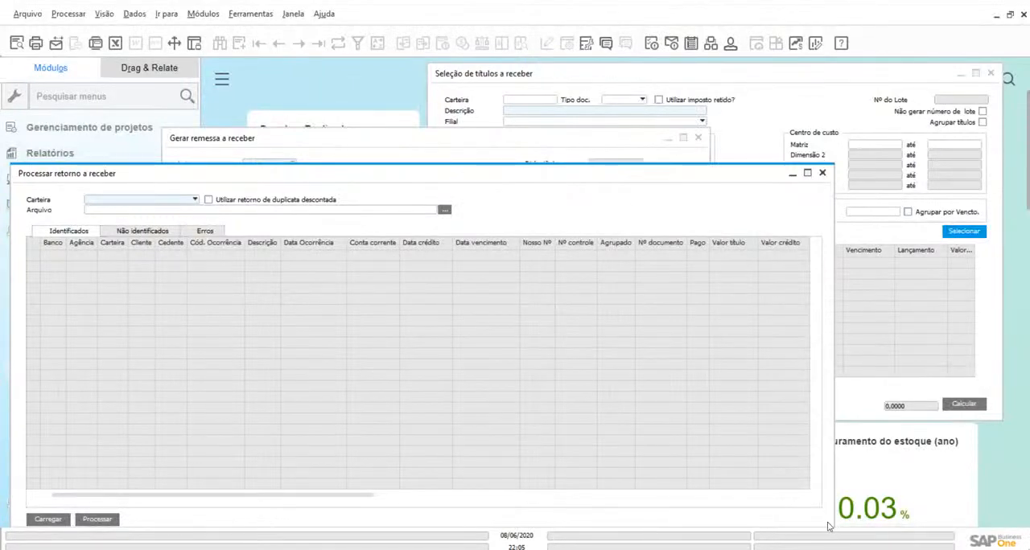
{"action": "left_click_drag", "start_coordinate": [830, 525], "coordinate": [668, 516]}
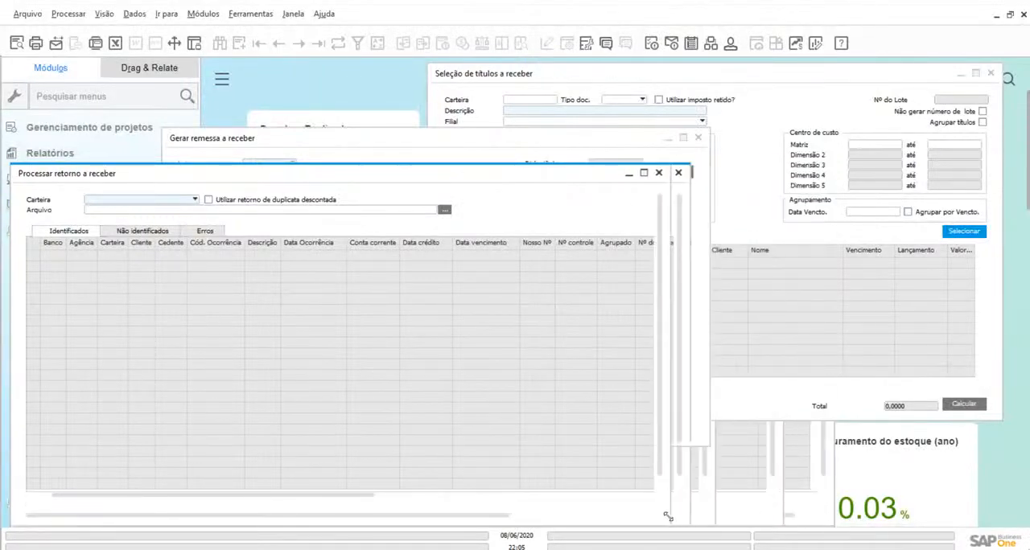
Review the receivables forms in process order: title selection, remittance generation and return processing
{"action": "left_click", "coordinate": [597, 75]}
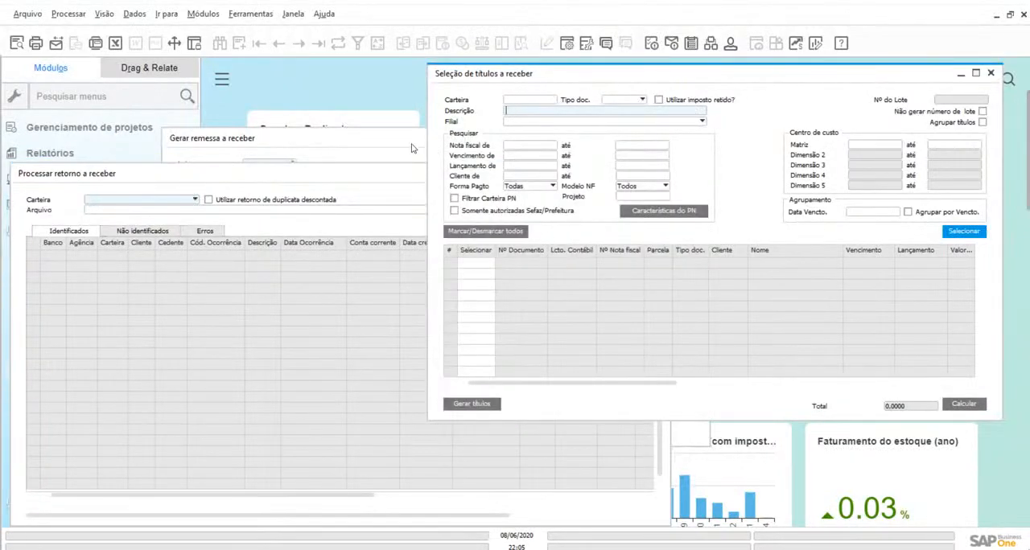
{"action": "left_click", "coordinate": [361, 147]}
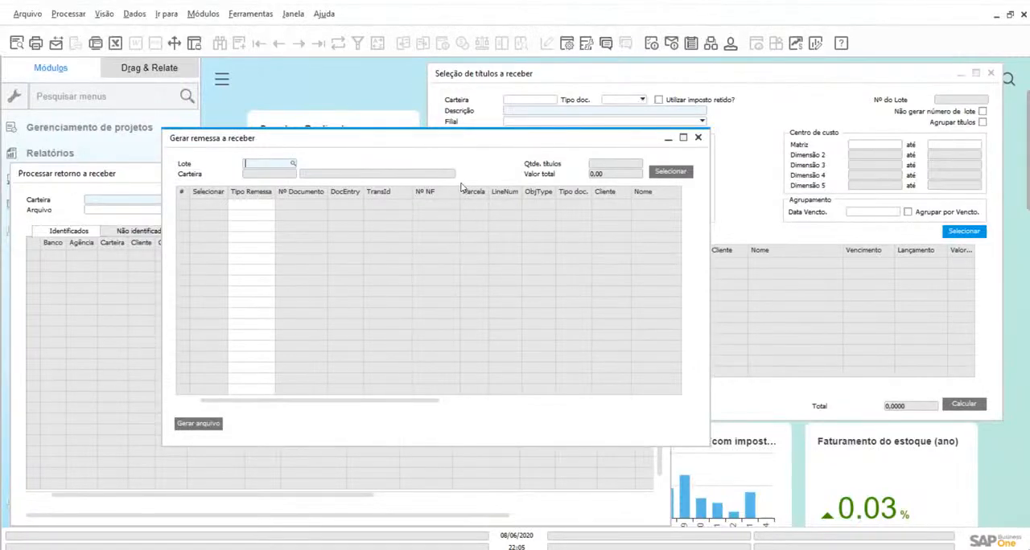
{"action": "left_click", "coordinate": [119, 179]}
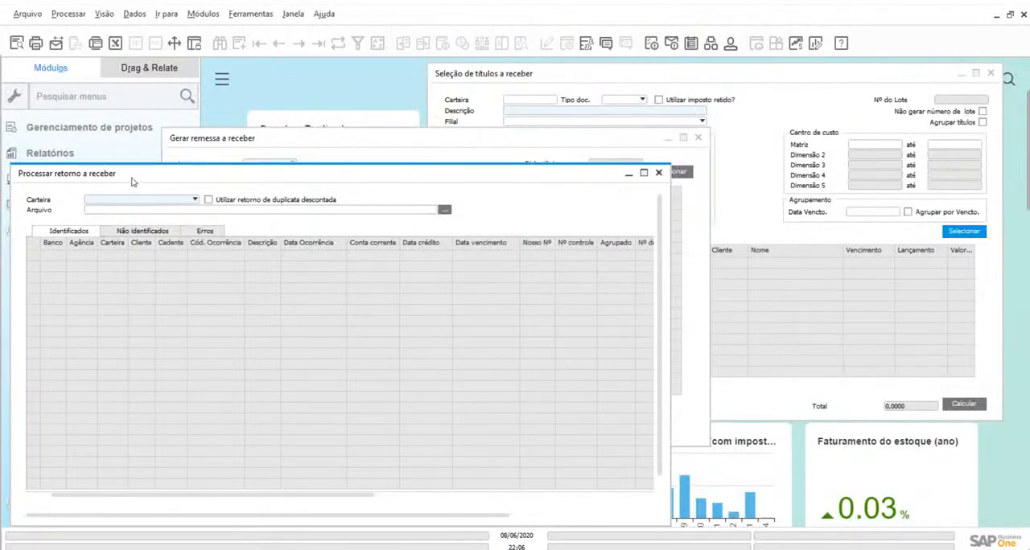
Open the Contas a receber form of the Banco module and display the last recorded receipt
{"action": "left_click", "coordinate": [206, 16]}
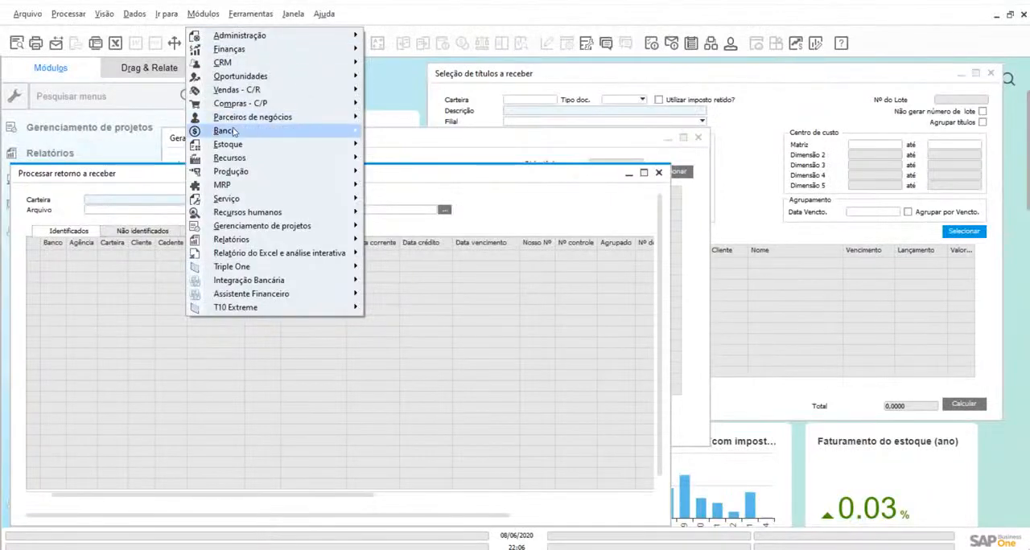
{"action": "mouse_move", "coordinate": [235, 131]}
{"action": "mouse_move", "coordinate": [441, 137]}
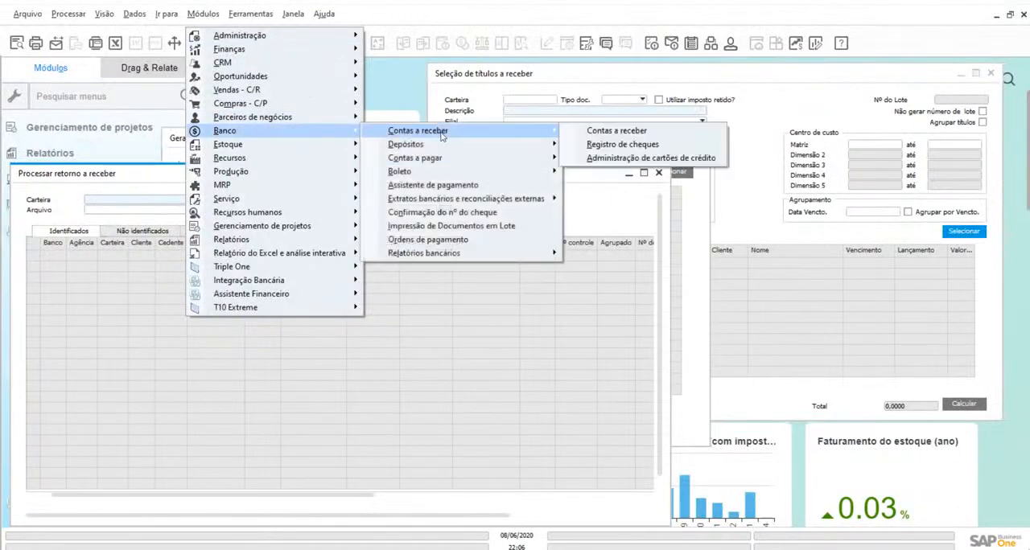
{"action": "left_click", "coordinate": [600, 131]}
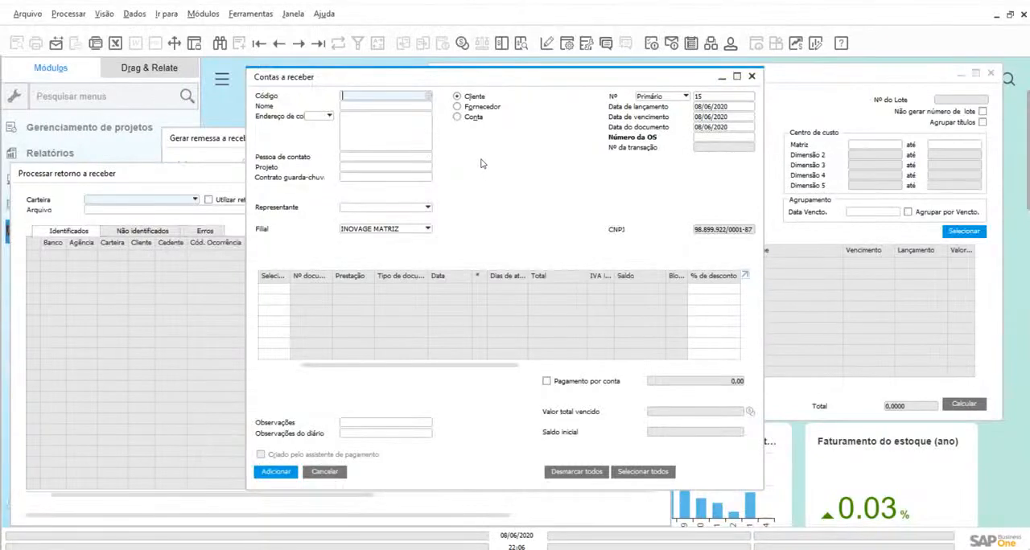
{"action": "left_click", "coordinate": [317, 43]}
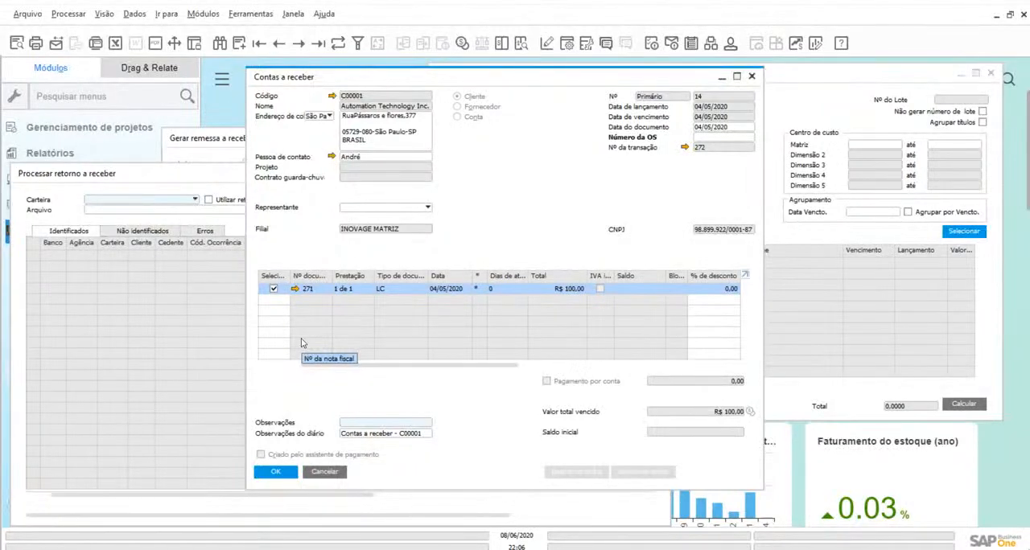
Check the Não identificados list of Processar retorno a receber, close all open forms and collapse the Integração Bancária module
{"action": "left_click", "coordinate": [140, 231]}
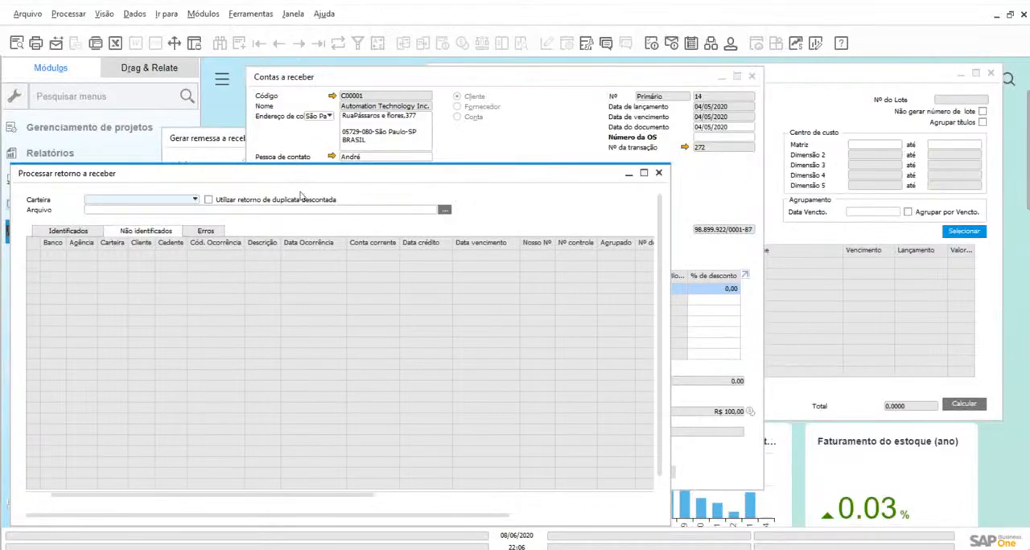
{"action": "left_click", "coordinate": [294, 15]}
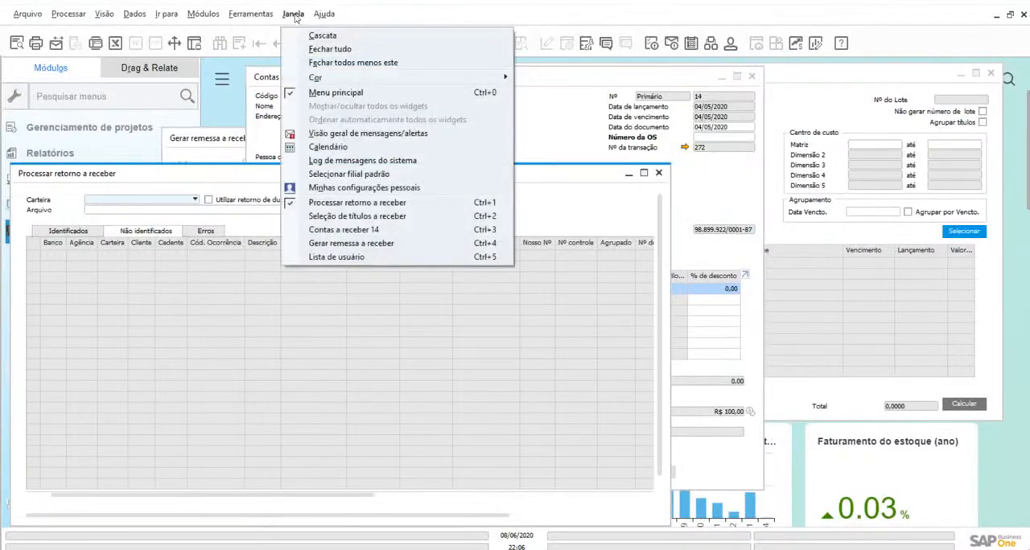
{"action": "left_click", "coordinate": [330, 55]}
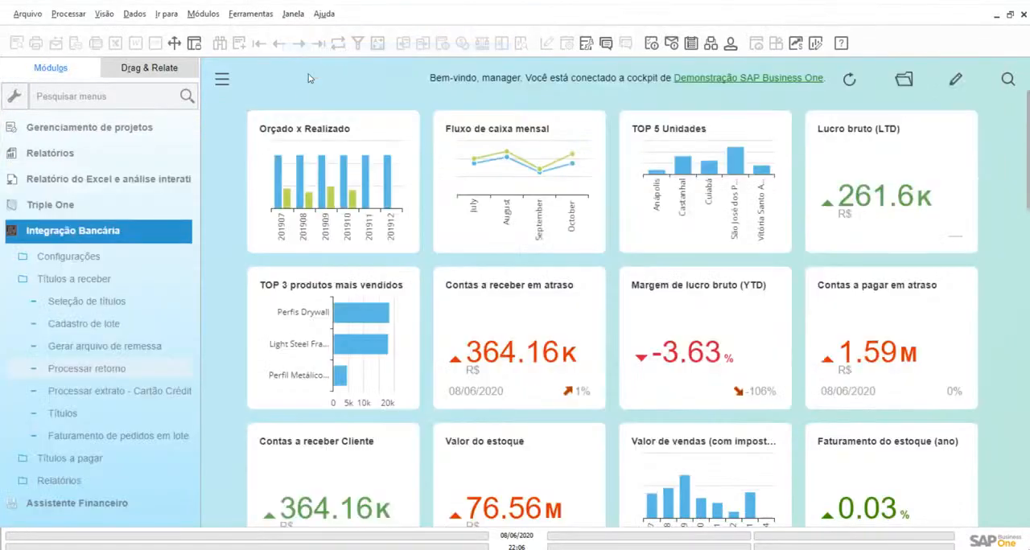
{"action": "left_click", "coordinate": [79, 232]}
{"action": "left_click", "coordinate": [48, 300]}
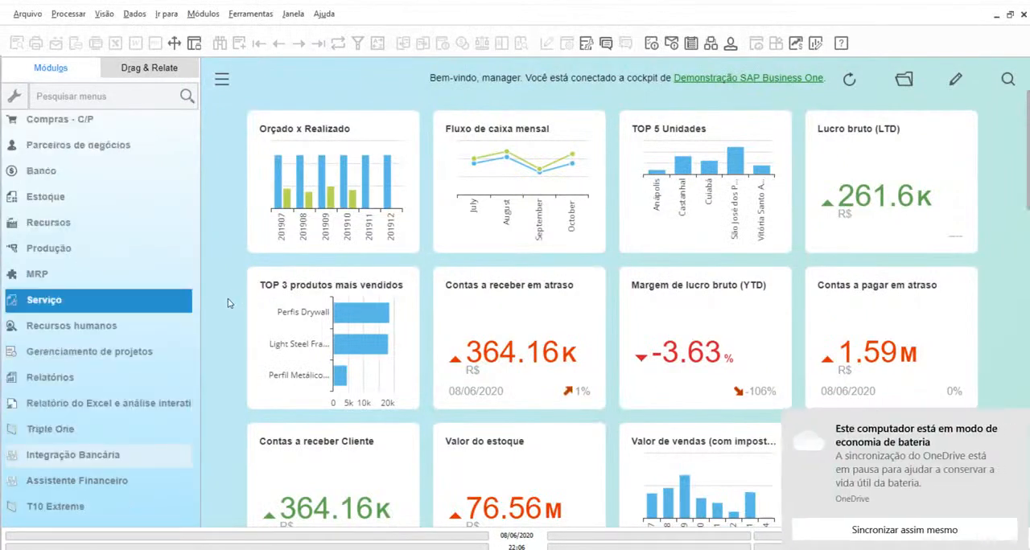
{"action": "left_click", "coordinate": [1016, 422]}
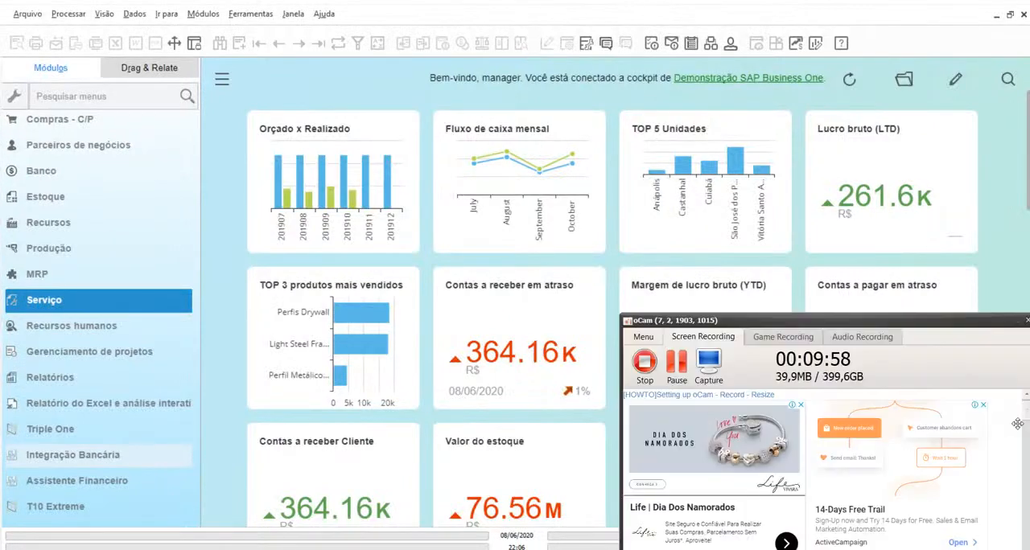
{"action": "left_click", "coordinate": [234, 412]}
{"action": "left_click", "coordinate": [1018, 324]}
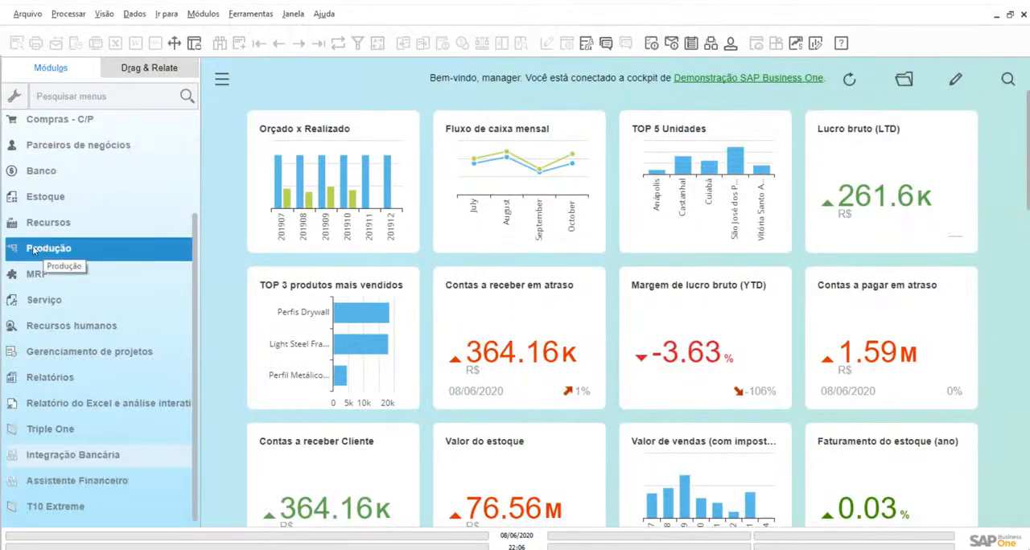
Open Processar extrato bancário externo in the Banco module and load the external statement of the Banco Itaú ledger account
{"action": "left_click", "coordinate": [40, 171]}
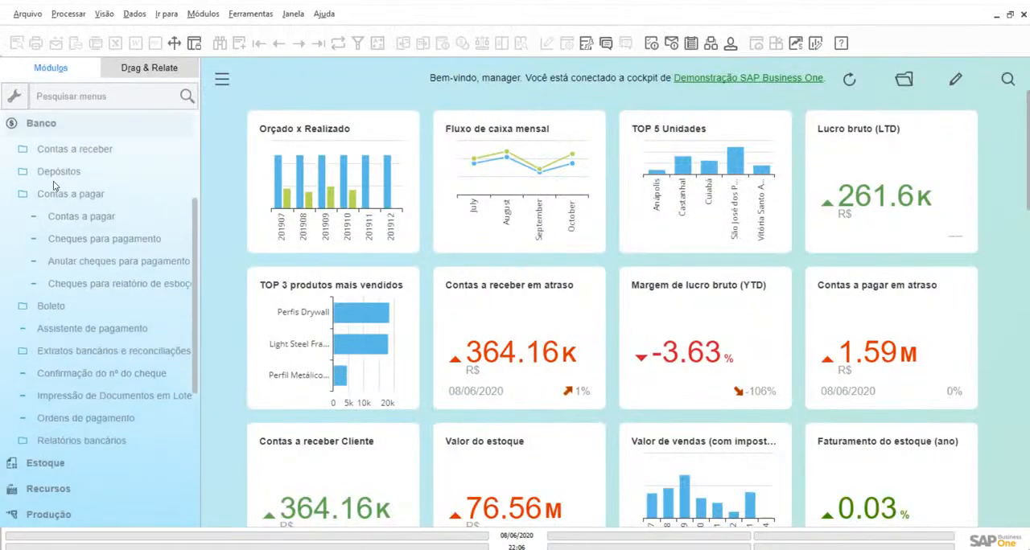
{"action": "left_click", "coordinate": [71, 351]}
{"action": "left_click", "coordinate": [77, 286]}
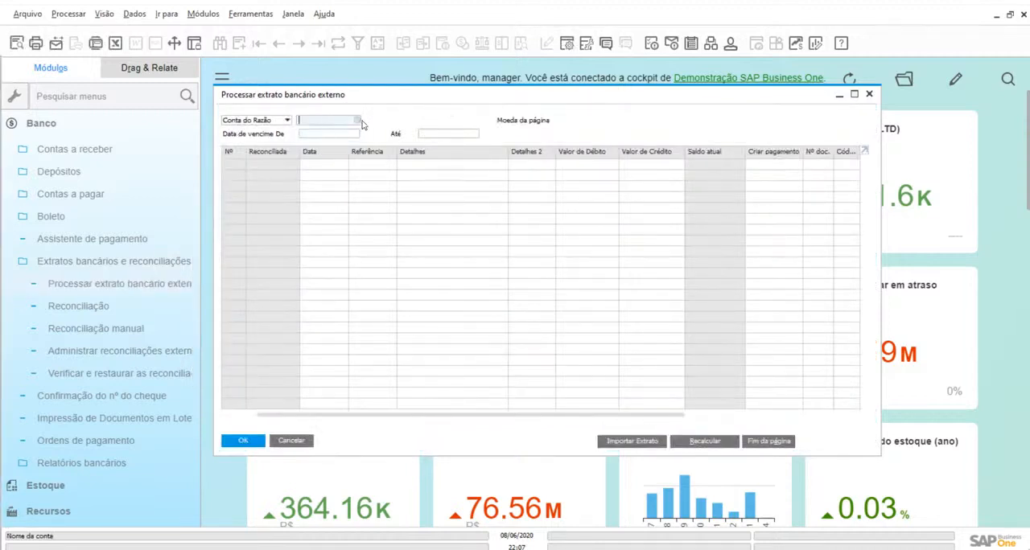
{"action": "left_click", "coordinate": [359, 120]}
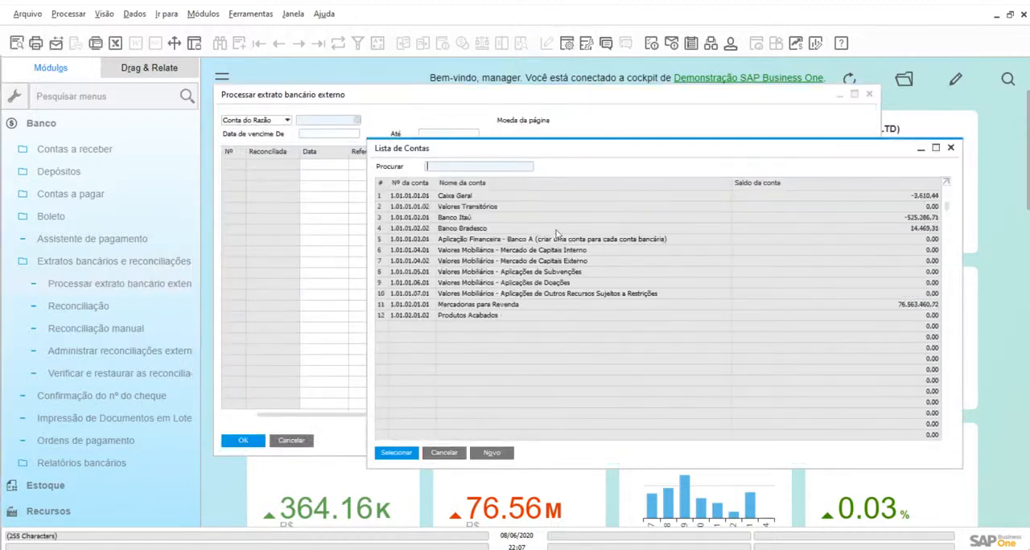
{"action": "left_click", "coordinate": [460, 221]}
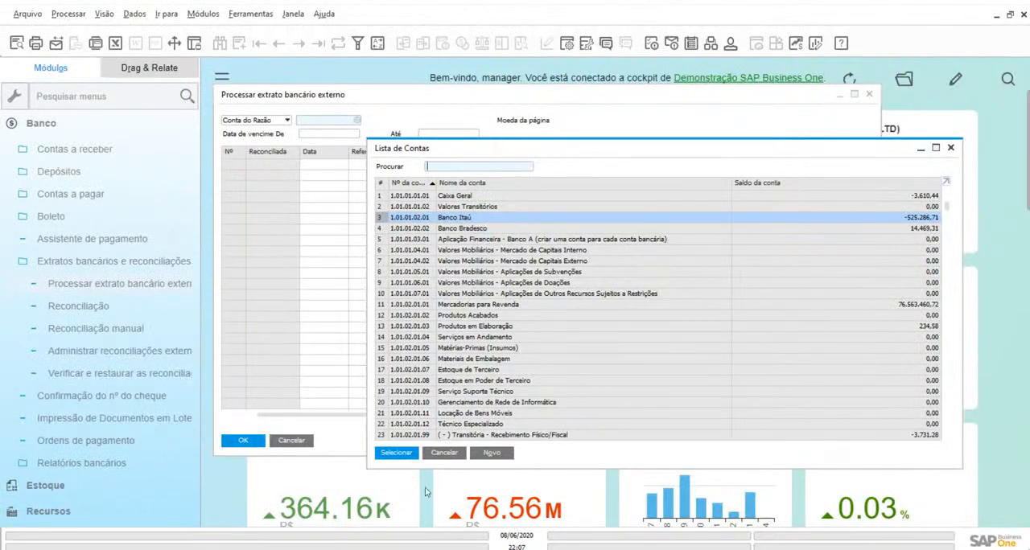
{"action": "left_click", "coordinate": [396, 453]}
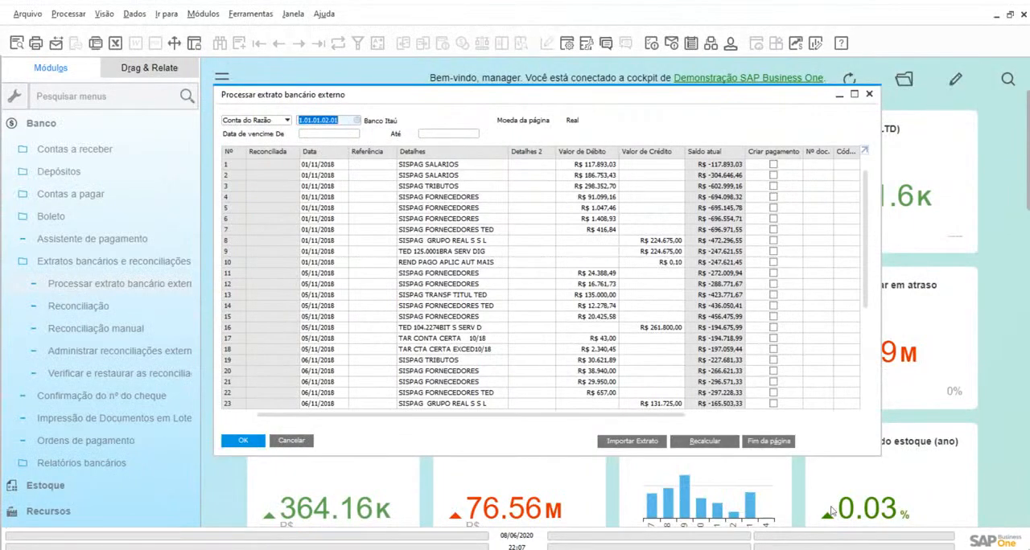
Check the statement import options with the .TXT import type and its file selection, and cancel the import
{"action": "left_click", "coordinate": [633, 445]}
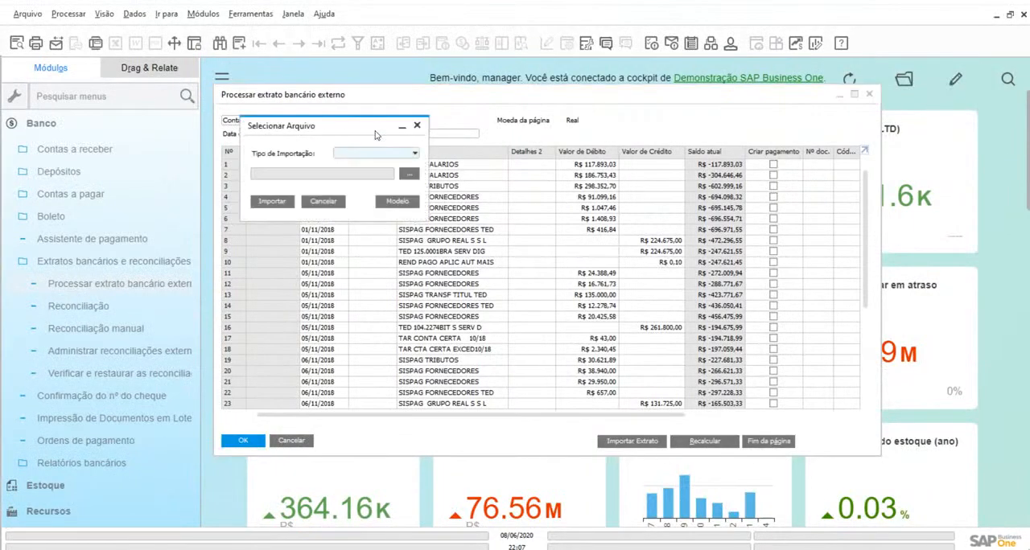
{"action": "left_click_drag", "start_coordinate": [356, 125], "coordinate": [328, 142]}
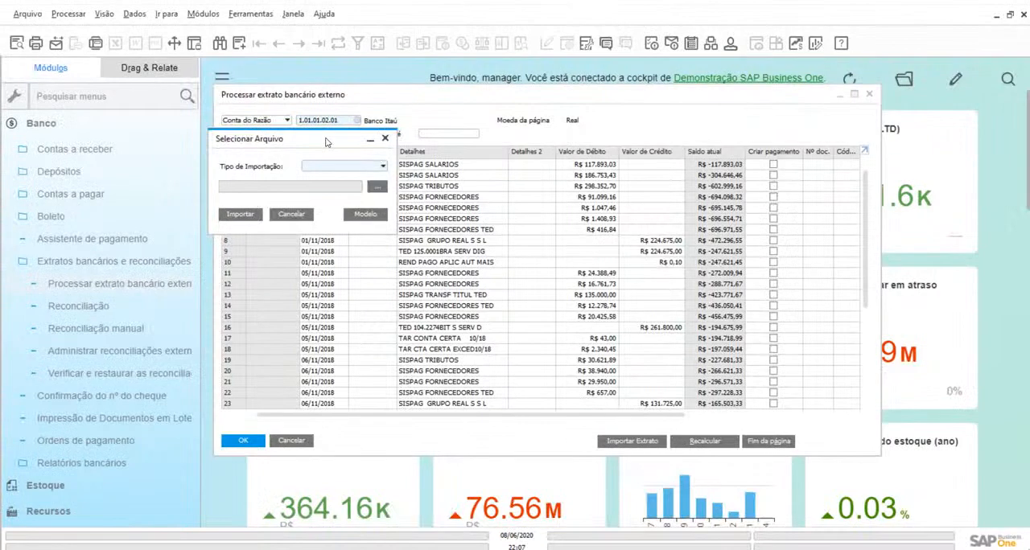
{"action": "left_click", "coordinate": [326, 166]}
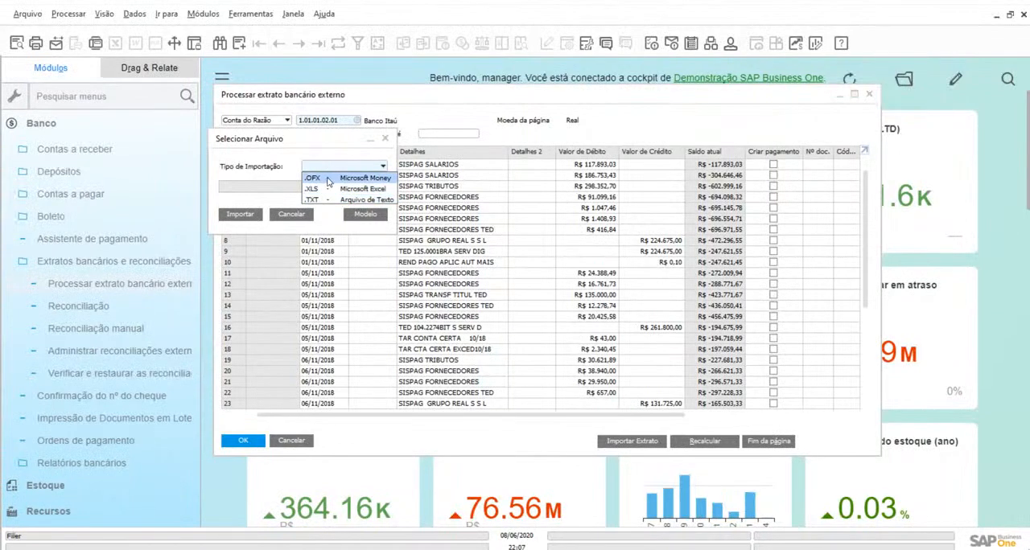
{"action": "left_click", "coordinate": [328, 201]}
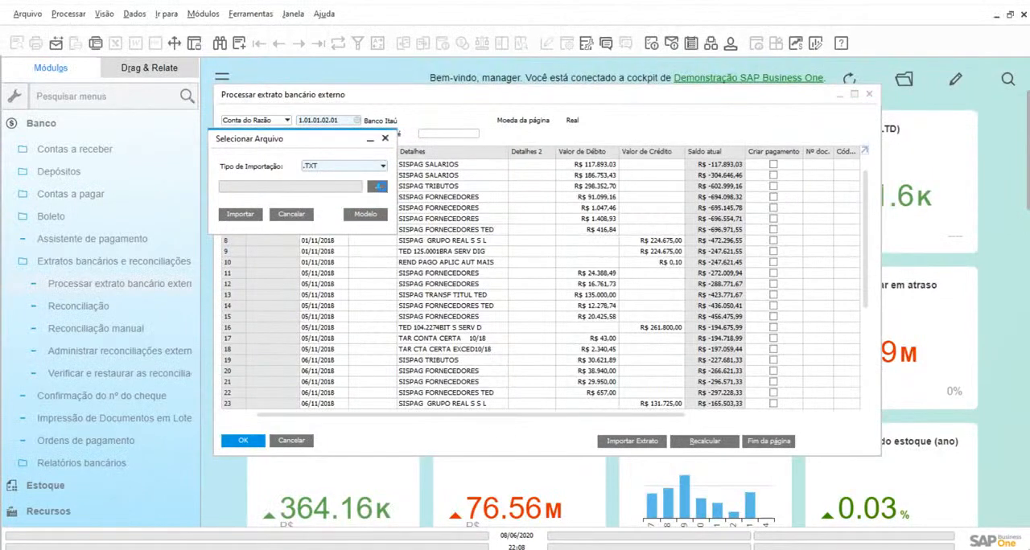
{"action": "left_click", "coordinate": [379, 186]}
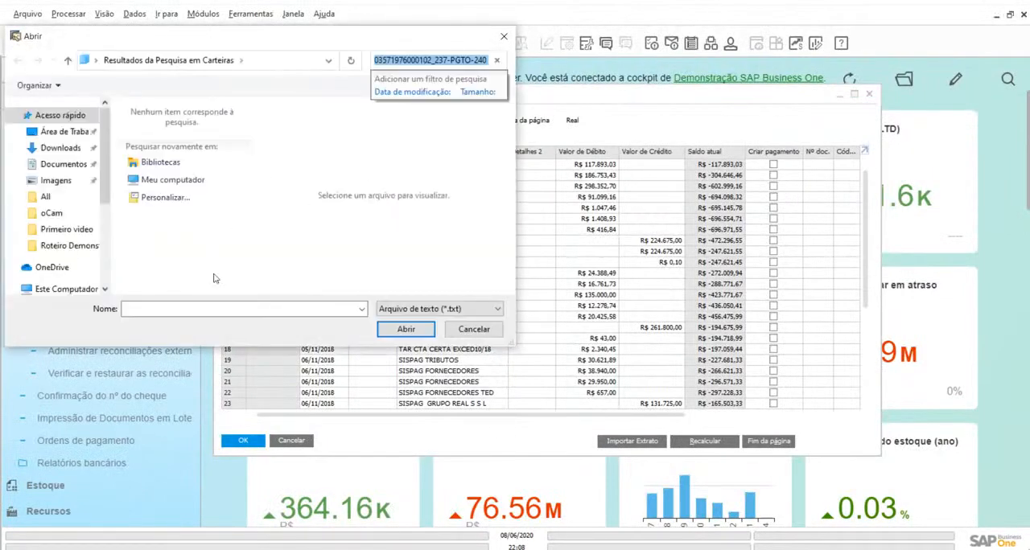
{"action": "left_click", "coordinate": [474, 330]}
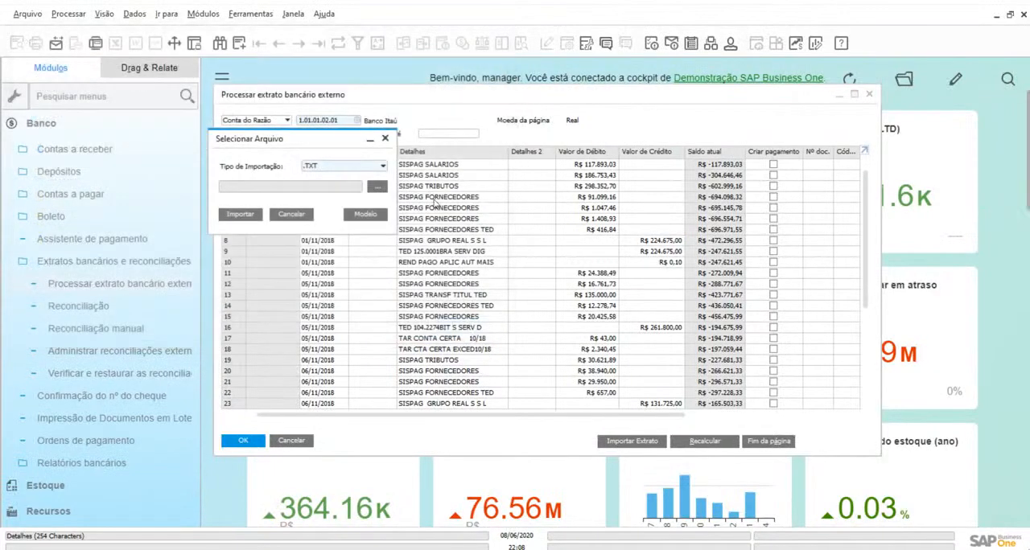
{"action": "left_click", "coordinate": [292, 215]}
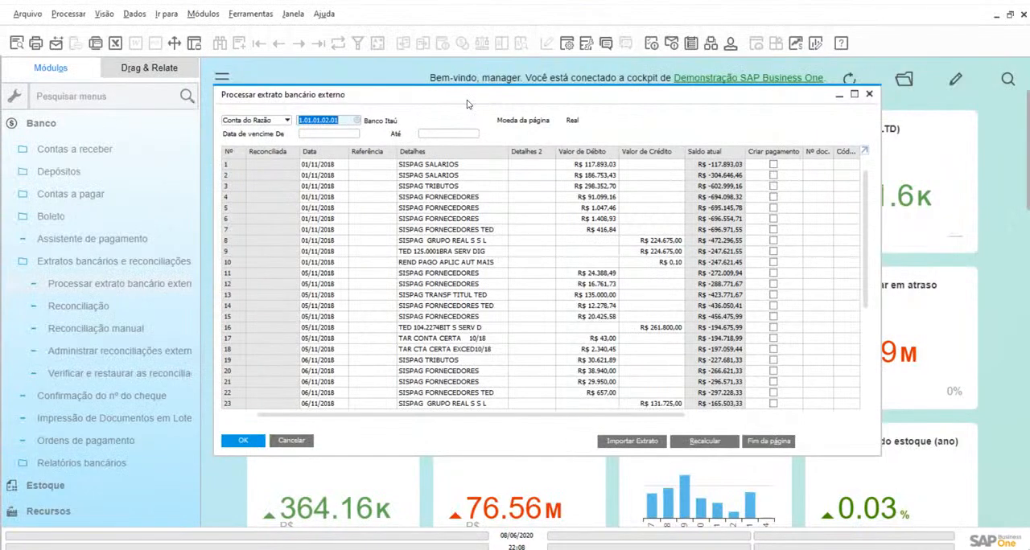
Start a manual external reconciliation for the Banco Itaú ledger account and maximize the Reconciliação externa form
{"action": "left_click", "coordinate": [75, 309]}
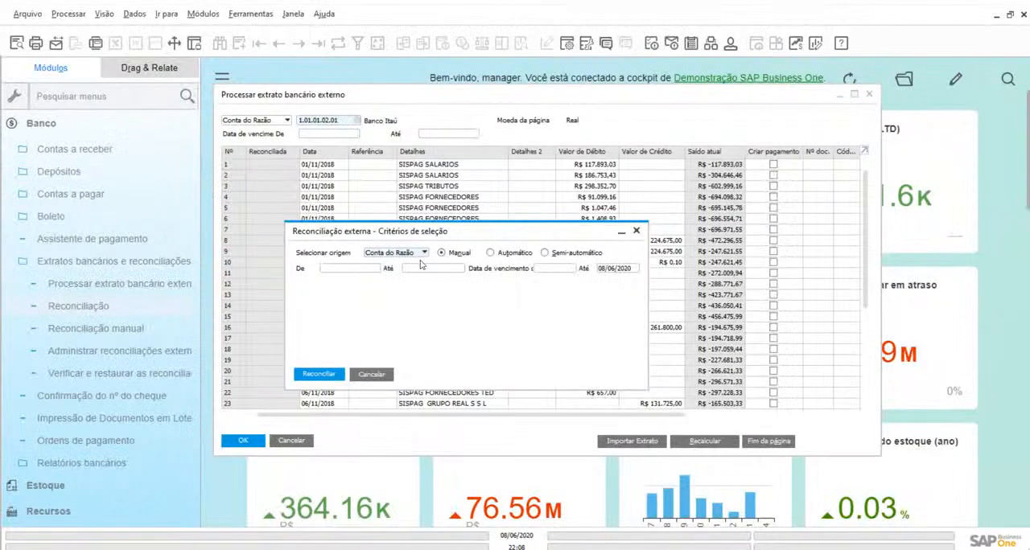
{"action": "left_click", "coordinate": [341, 270]}
{"action": "left_click", "coordinate": [377, 269]}
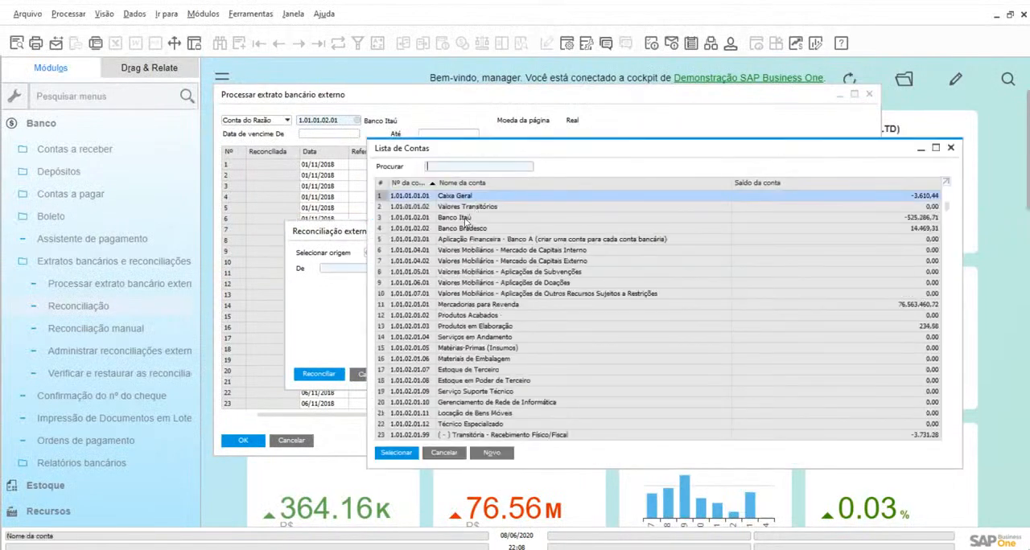
{"action": "left_click", "coordinate": [468, 221]}
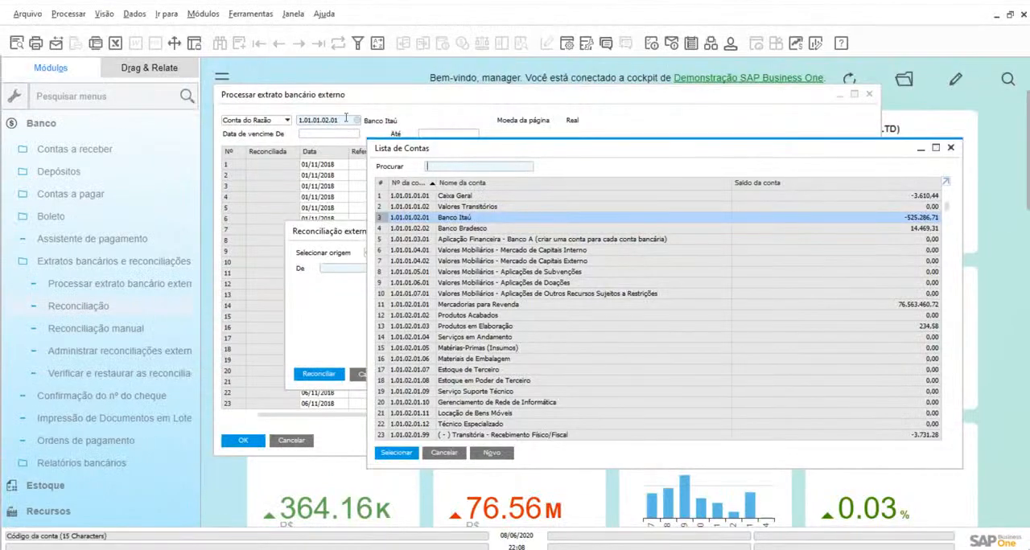
{"action": "left_click", "coordinate": [395, 453]}
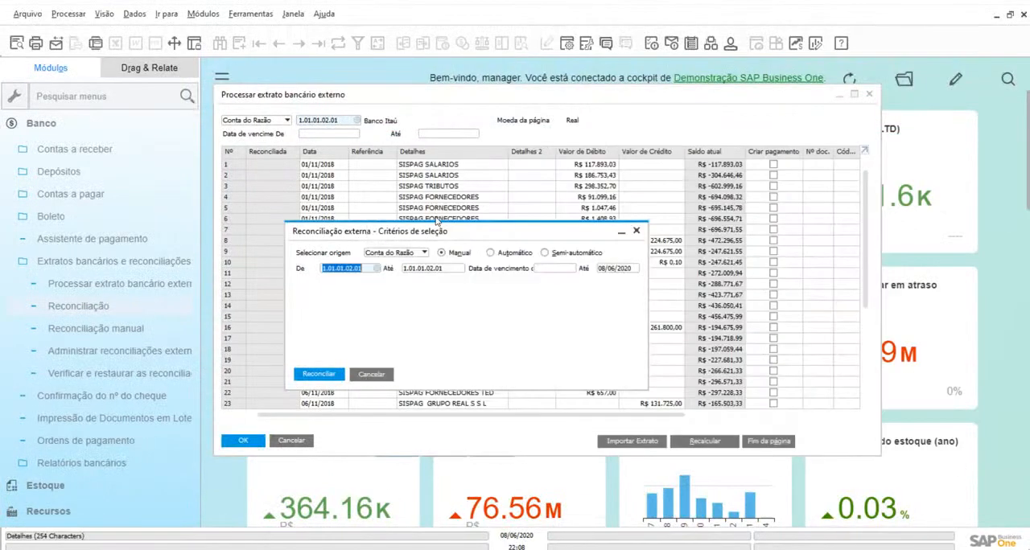
{"action": "left_click", "coordinate": [322, 375]}
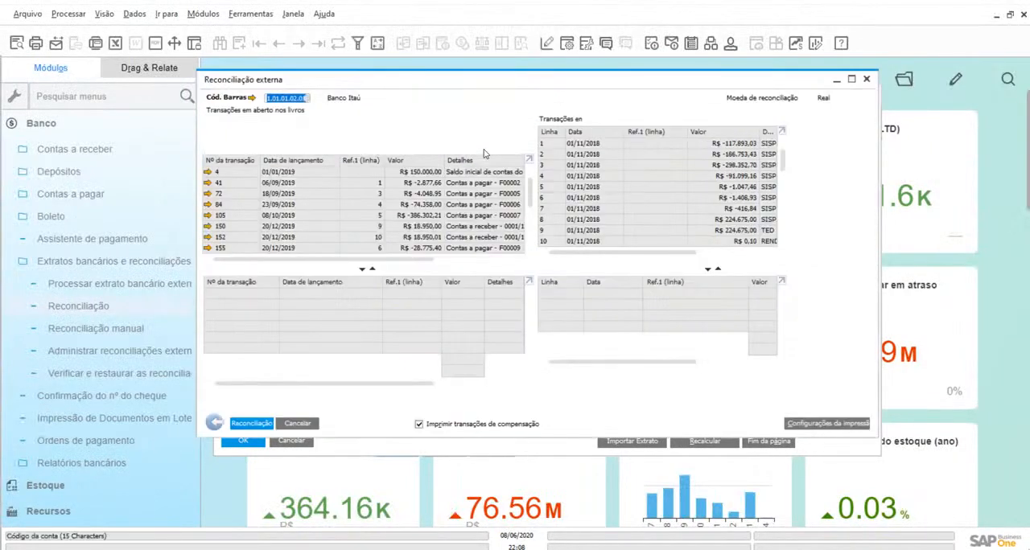
{"action": "left_click", "coordinate": [851, 79]}
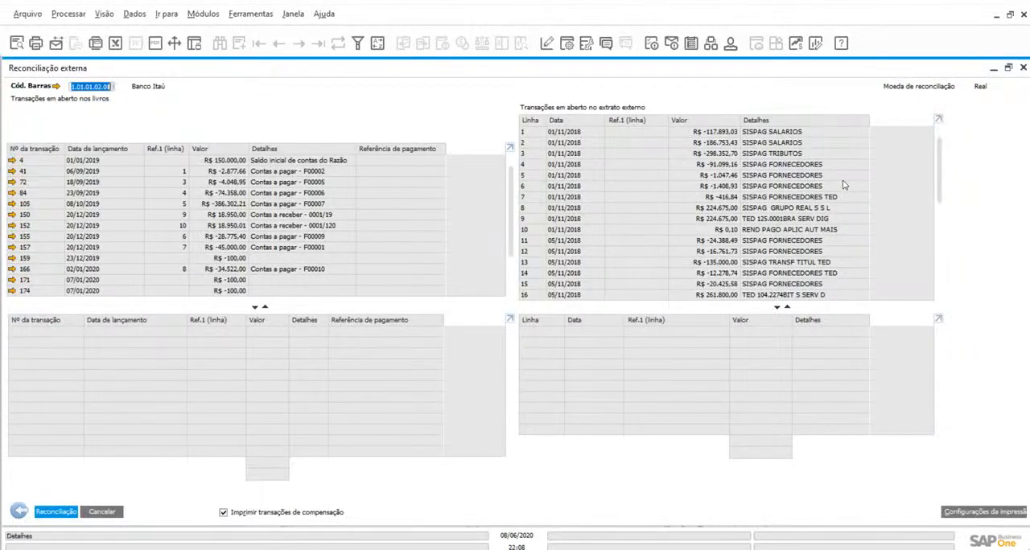
Move book transaction 84 and external statement lines 5, 6 and 7 into the reconciliation matching lists
{"action": "left_click", "coordinate": [191, 192]}
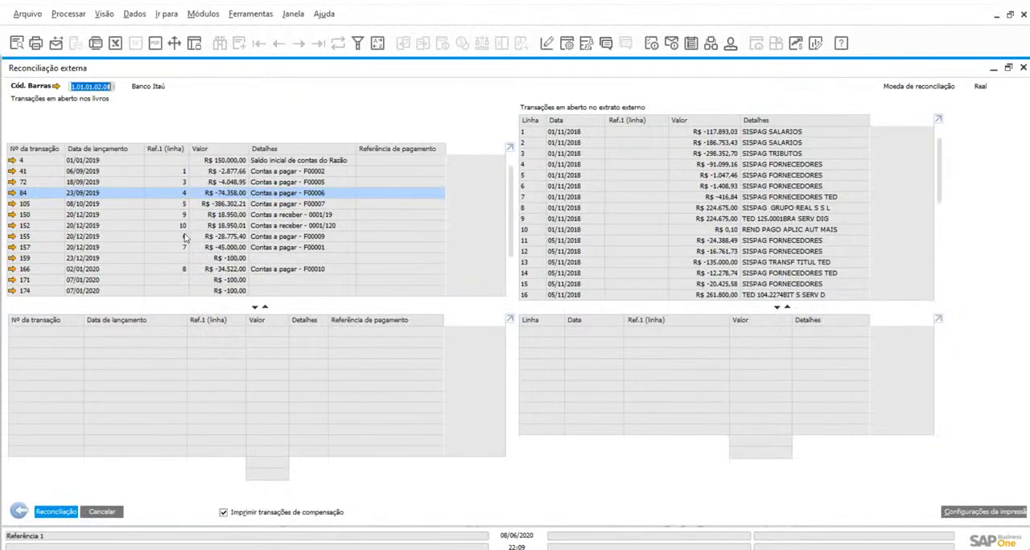
{"action": "double_click", "coordinate": [217, 196]}
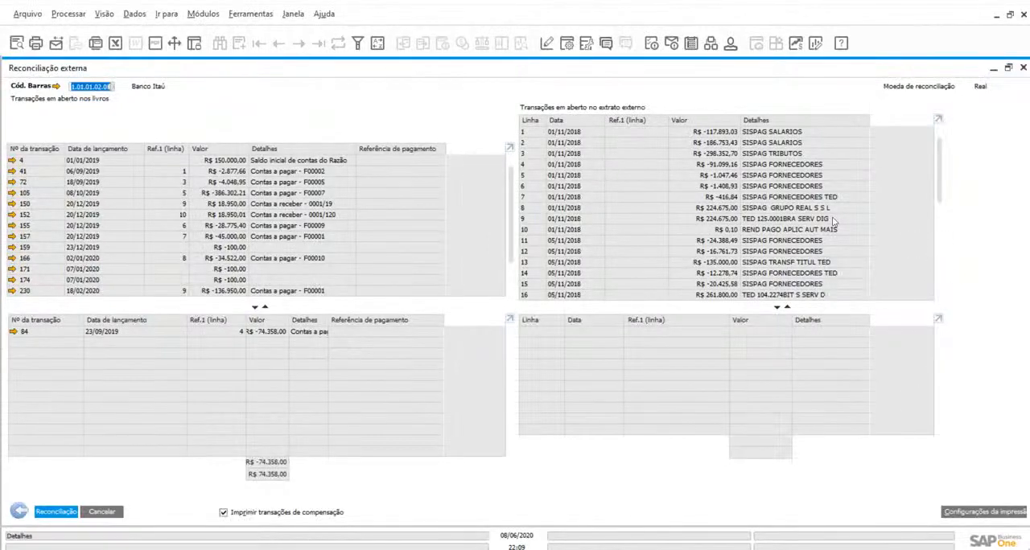
{"action": "double_click", "coordinate": [733, 176]}
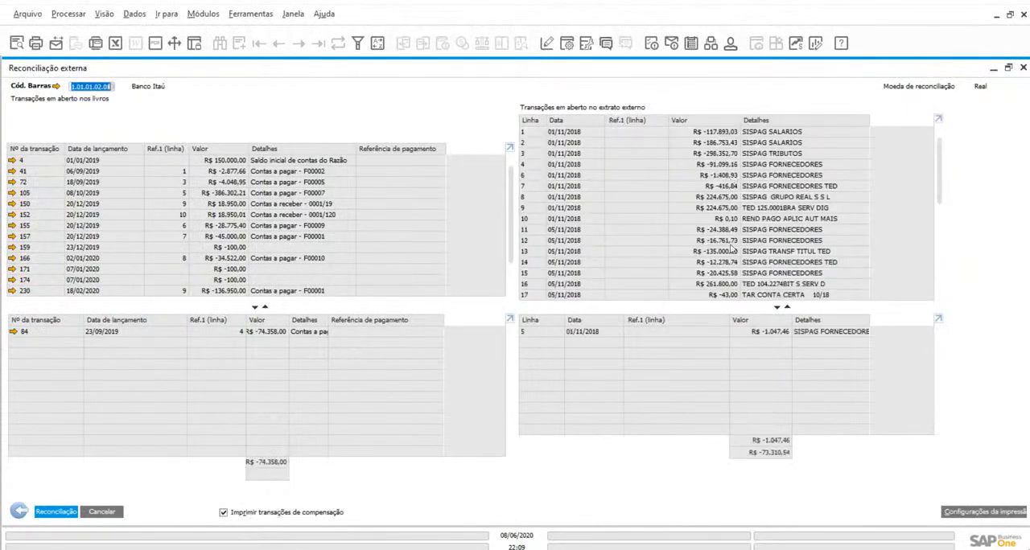
{"action": "double_click", "coordinate": [734, 176]}
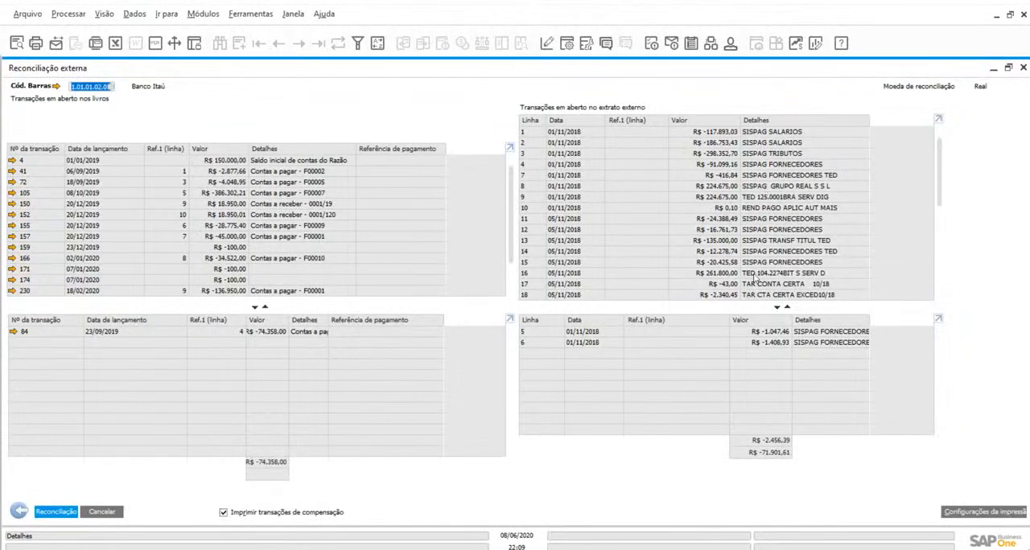
{"action": "double_click", "coordinate": [714, 174]}
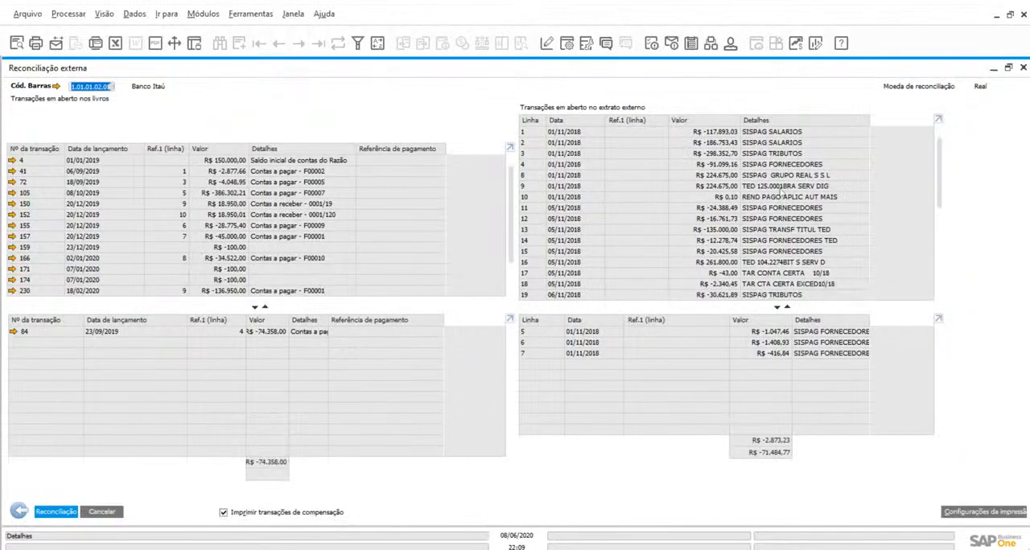
Open the Lançamento contábil manual form for the TAR CONTA CERTA 10/18 statement line, and minimize the form unfilled
{"action": "scroll", "coordinate": [791, 272], "scroll_direction": "down", "scroll_amount": 1}
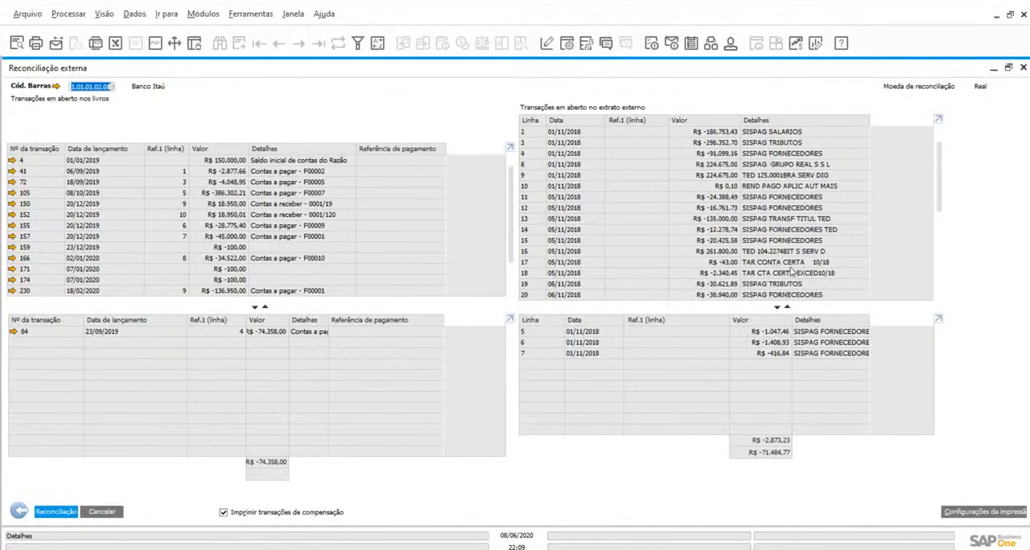
{"action": "left_click", "coordinate": [749, 264]}
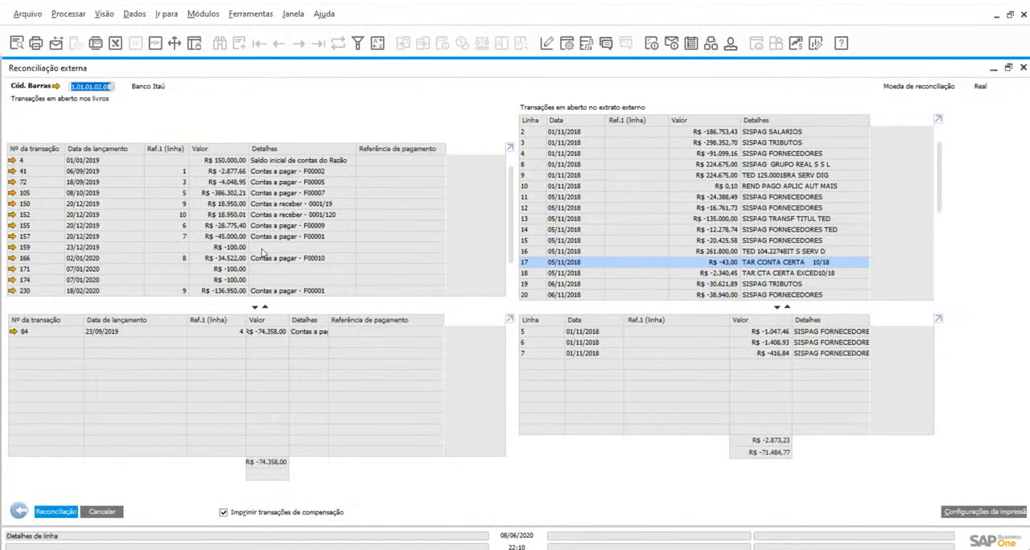
{"action": "left_click", "coordinate": [202, 14]}
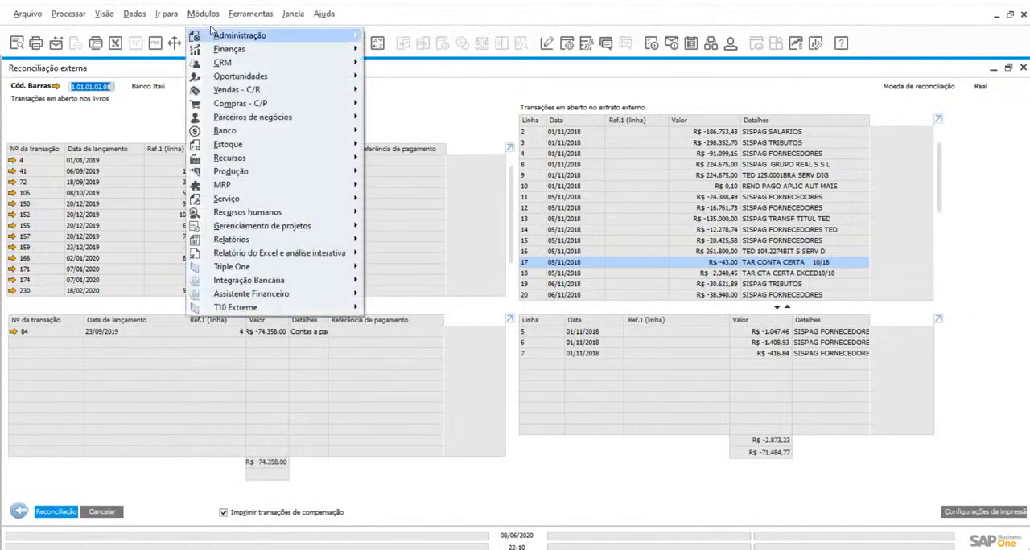
{"action": "mouse_move", "coordinate": [229, 49]}
{"action": "left_click", "coordinate": [437, 77]}
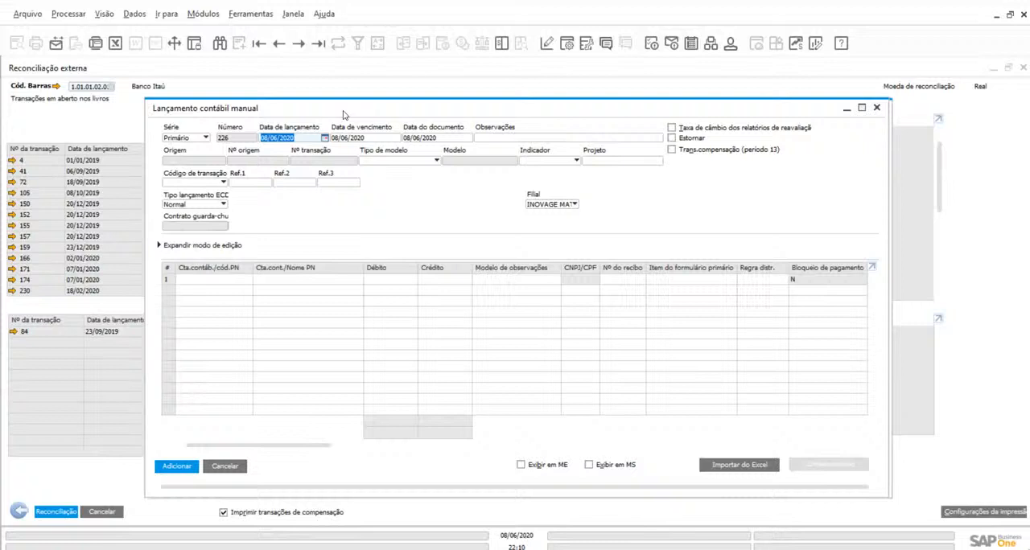
{"action": "left_click_drag", "start_coordinate": [343, 115], "coordinate": [303, 104]}
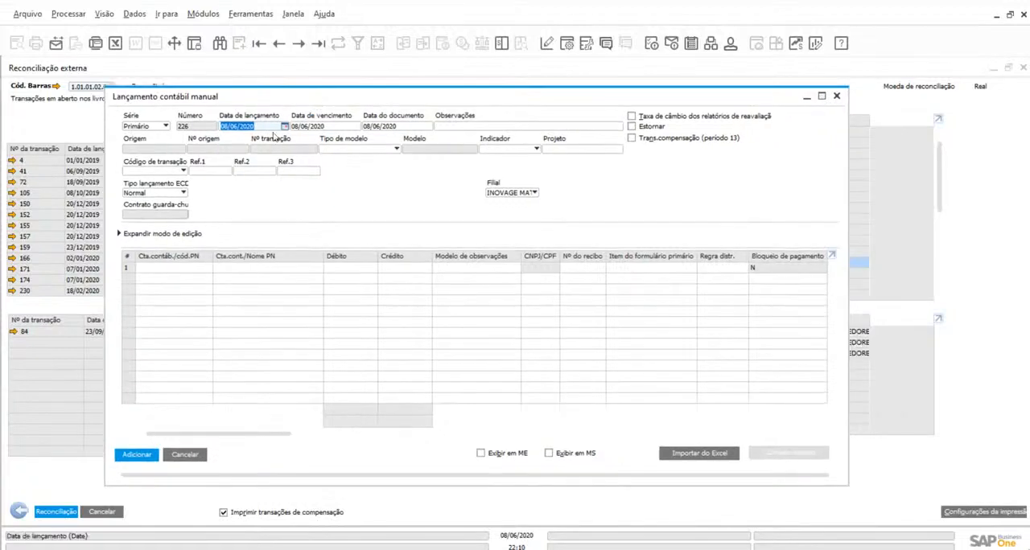
{"action": "left_click", "coordinate": [190, 268]}
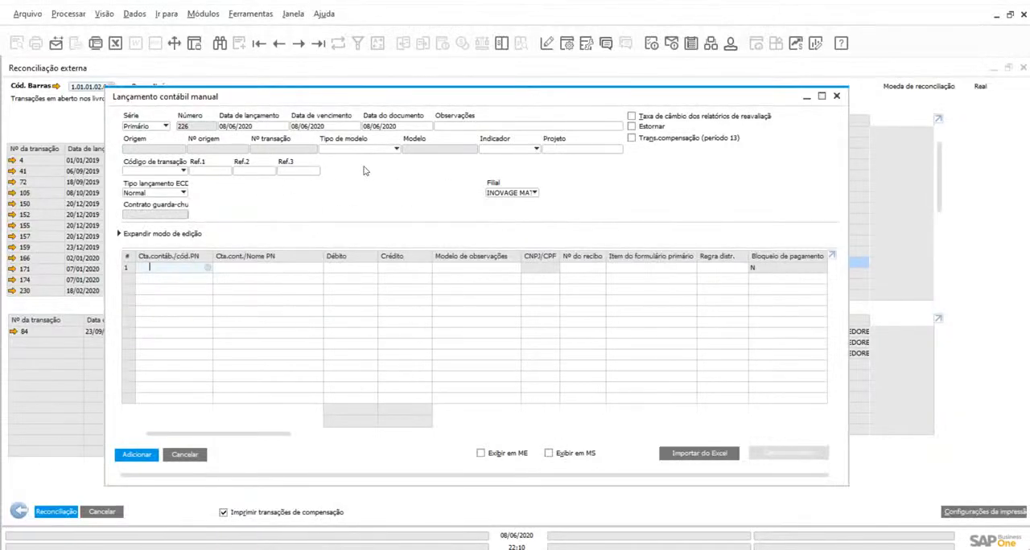
{"action": "left_click_drag", "start_coordinate": [266, 101], "coordinate": [272, 112]}
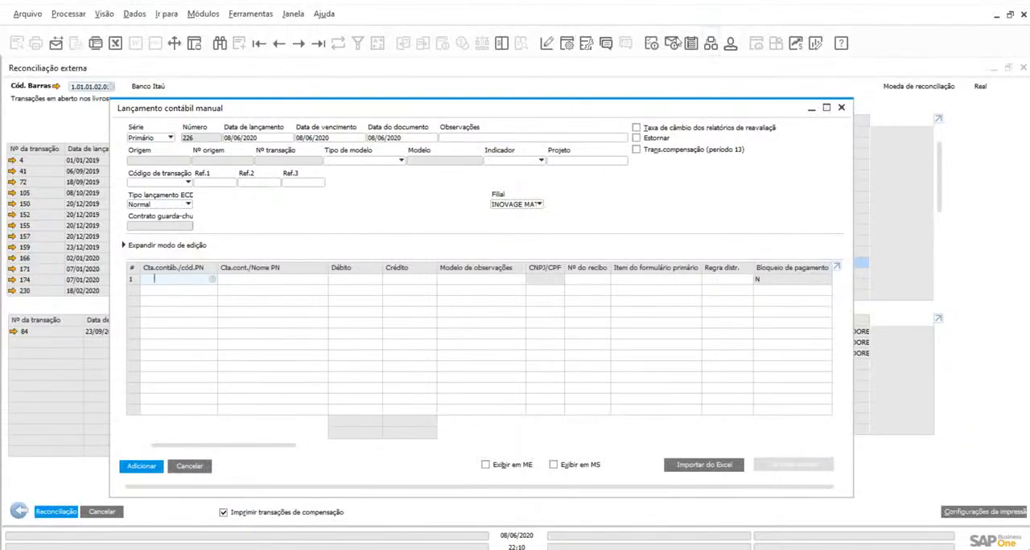
{"action": "left_click", "coordinate": [811, 108]}
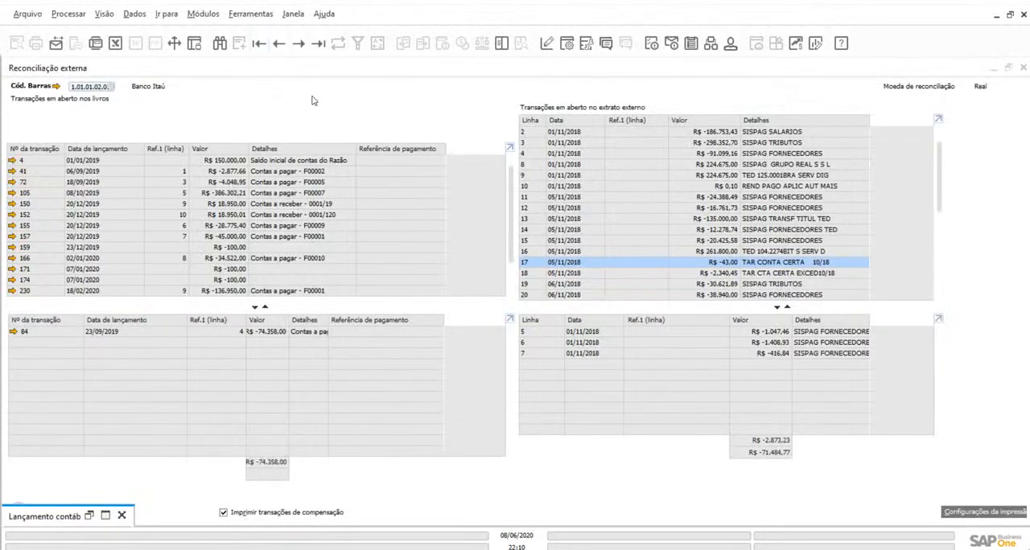
Close all open forms and clear the cockpit by collapsing the Banco module and hiding the main menu
{"action": "left_click", "coordinate": [294, 14]}
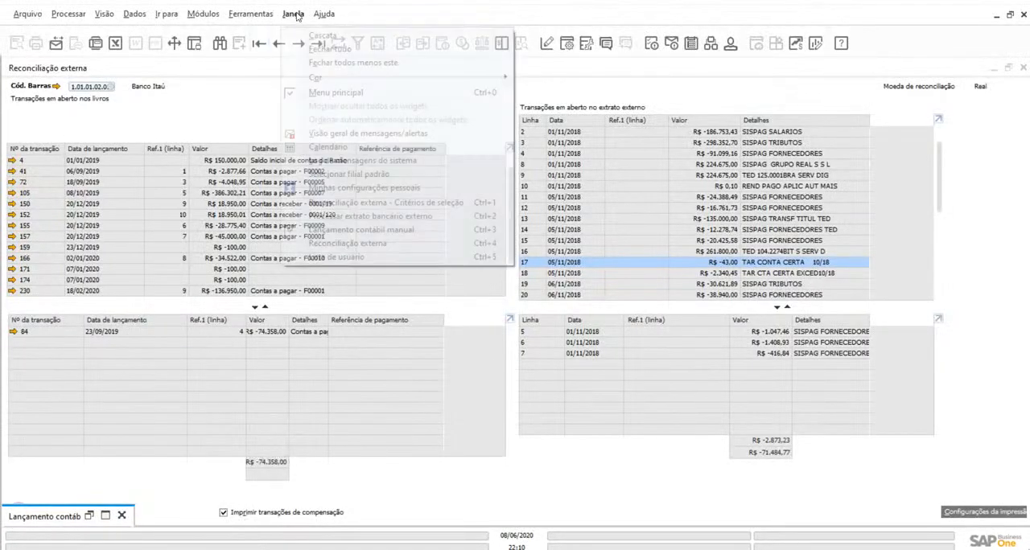
{"action": "left_click", "coordinate": [309, 52]}
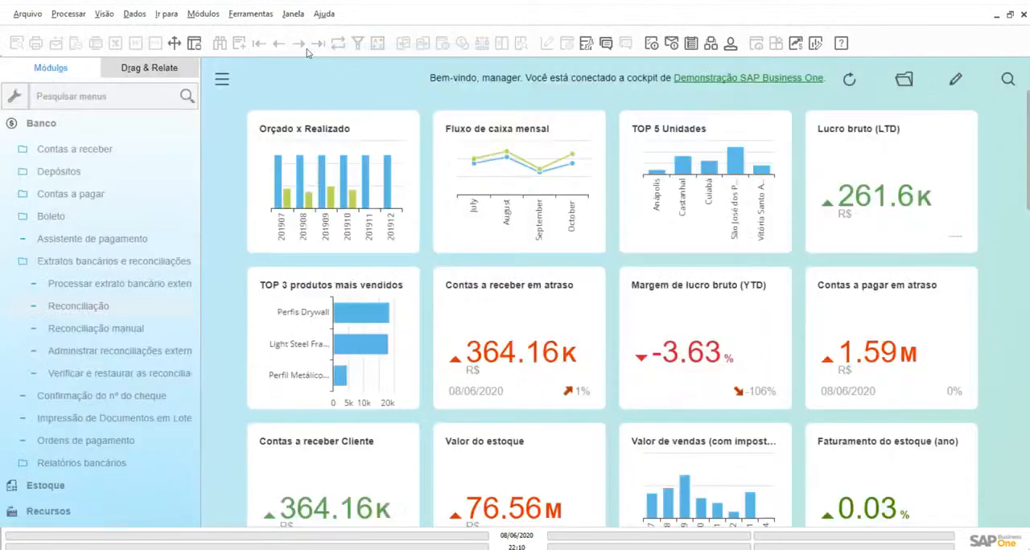
{"action": "left_click", "coordinate": [83, 128]}
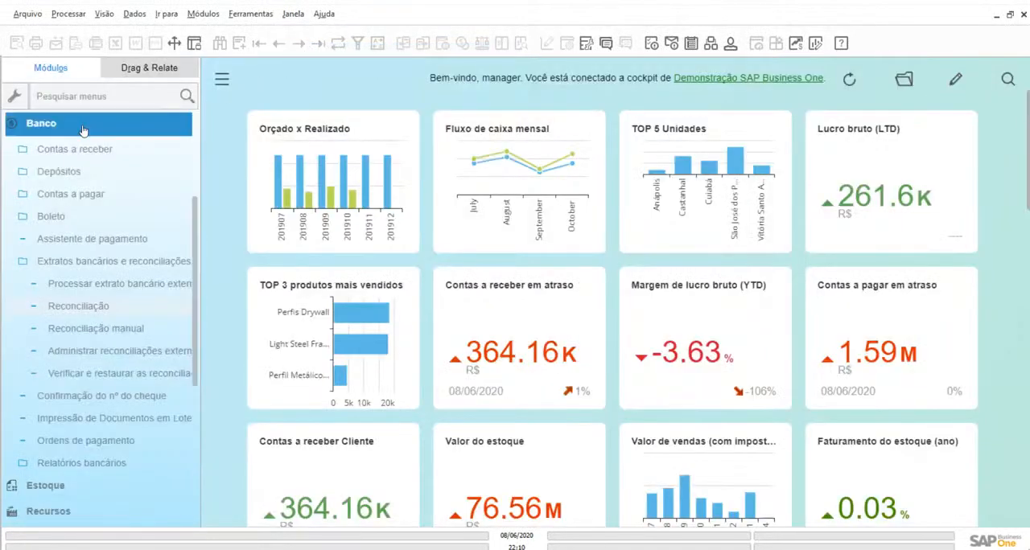
{"action": "left_click", "coordinate": [83, 129]}
{"action": "scroll", "coordinate": [193, 193], "scroll_direction": "up", "scroll_amount": 3}
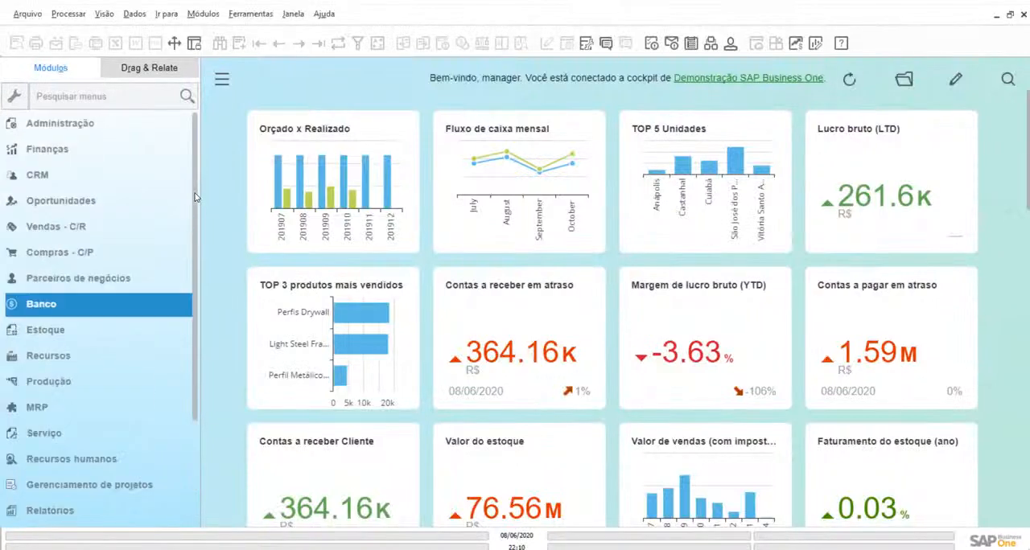
{"action": "left_click", "coordinate": [223, 84]}
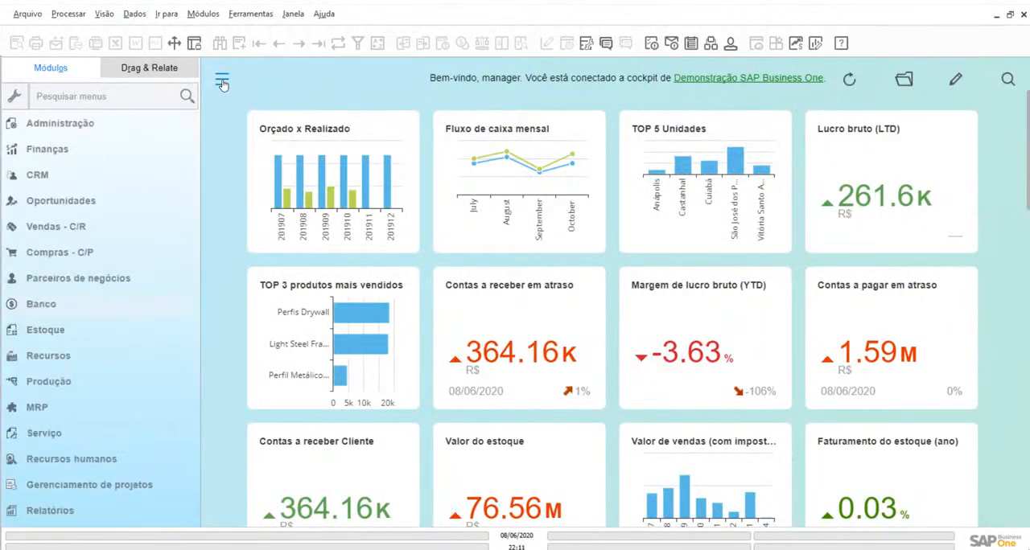
{"action": "left_click", "coordinate": [223, 82]}
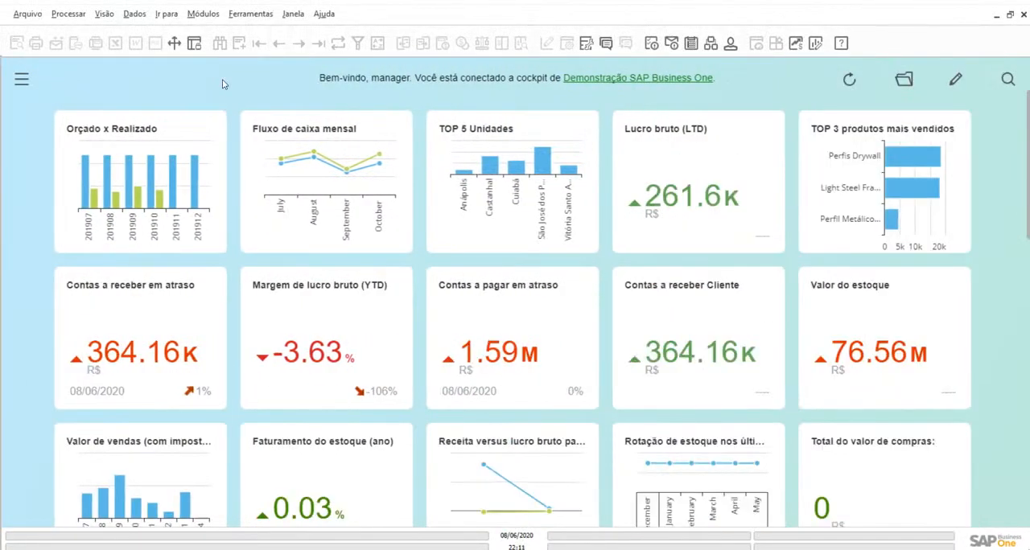